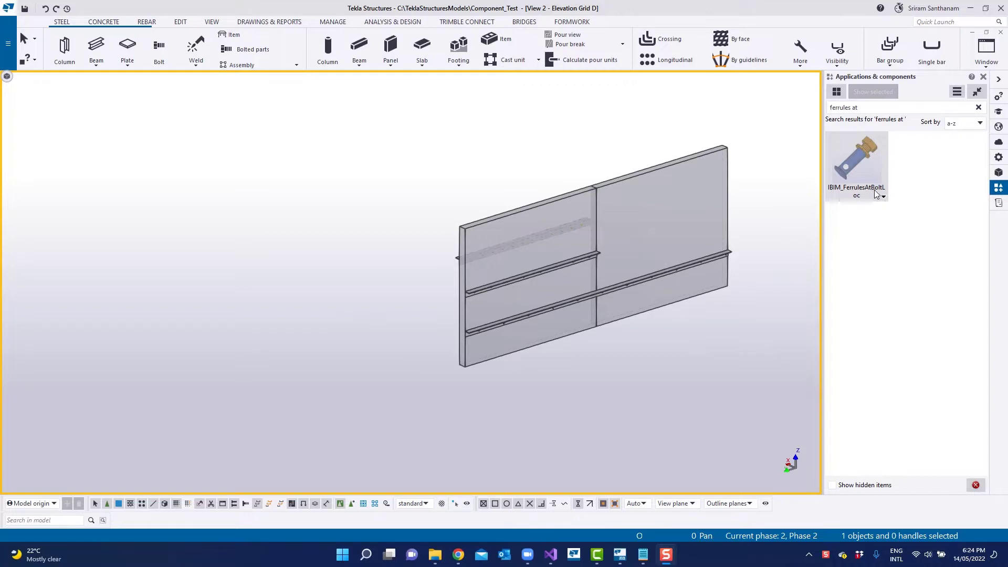
Apply the IBIM_FerrulesAtBoltLoc component to the wall panel with the two short angles, using the front short angle's bolt group.
scroll(479, 292, up, 4)
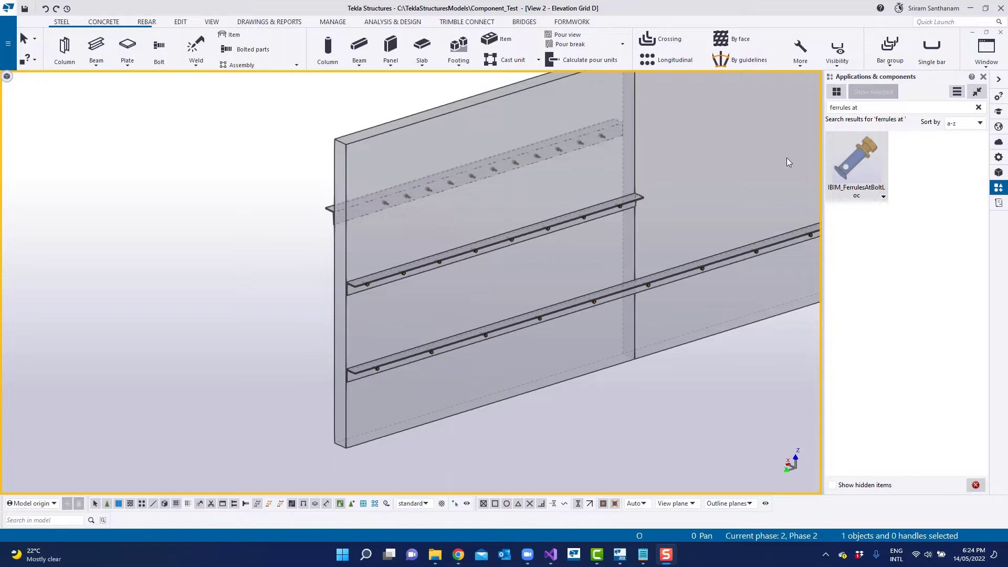
click(846, 167)
click(846, 167)
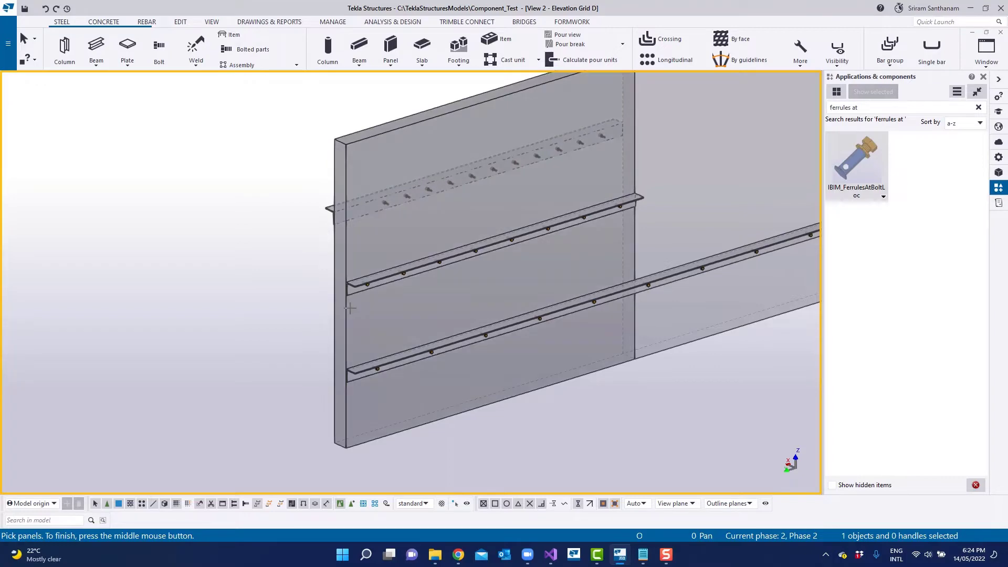
scroll(350, 309, up, 1)
scroll(233, 244, down, 1)
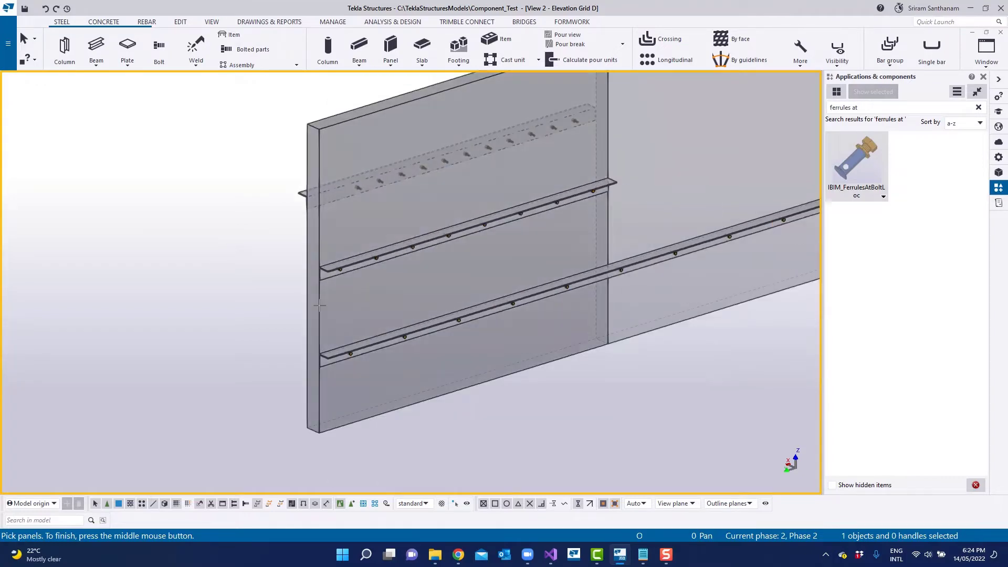
click(318, 310)
middle_click(213, 217)
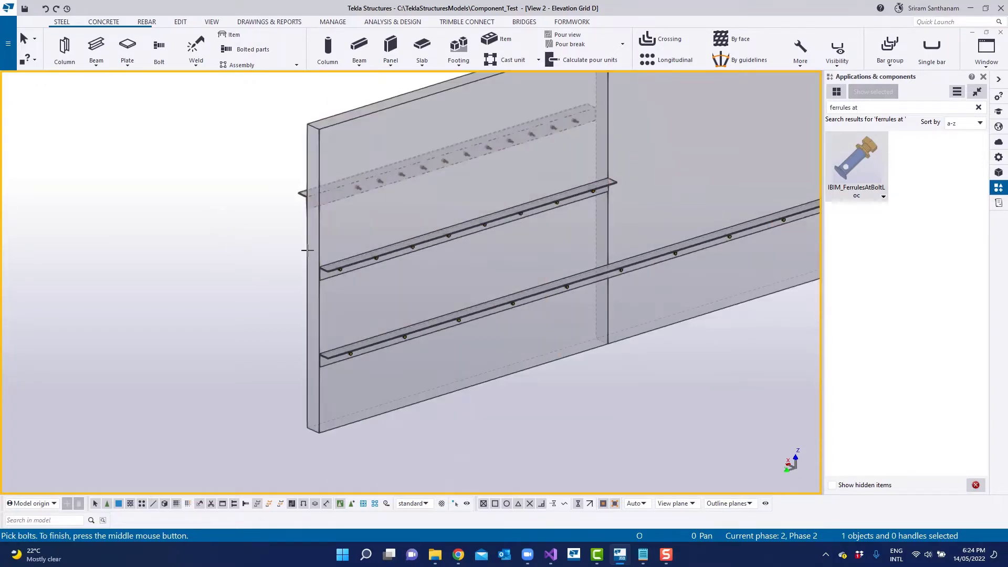
scroll(342, 279, up, 3)
scroll(342, 279, up, 2)
click(332, 240)
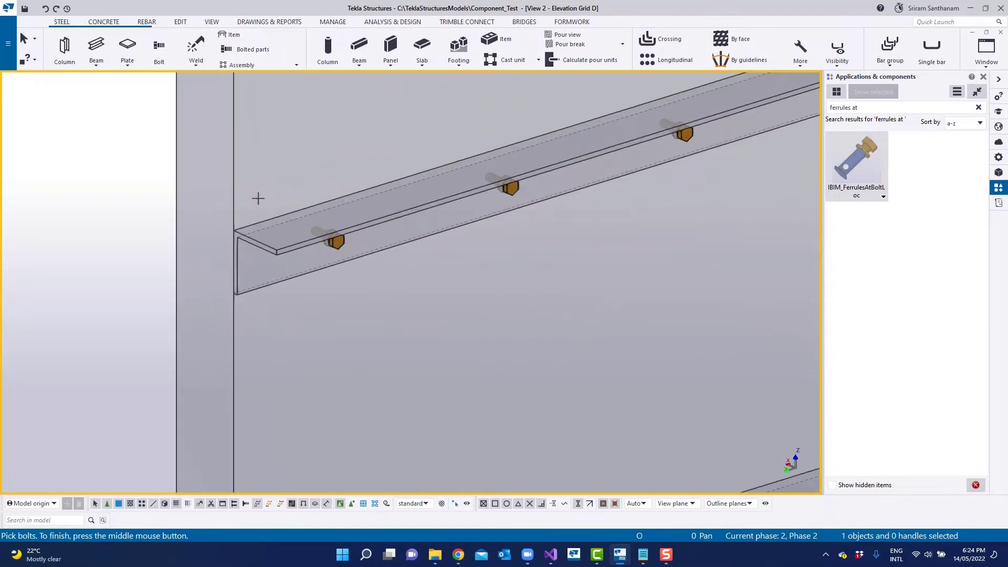
middle_click(161, 174)
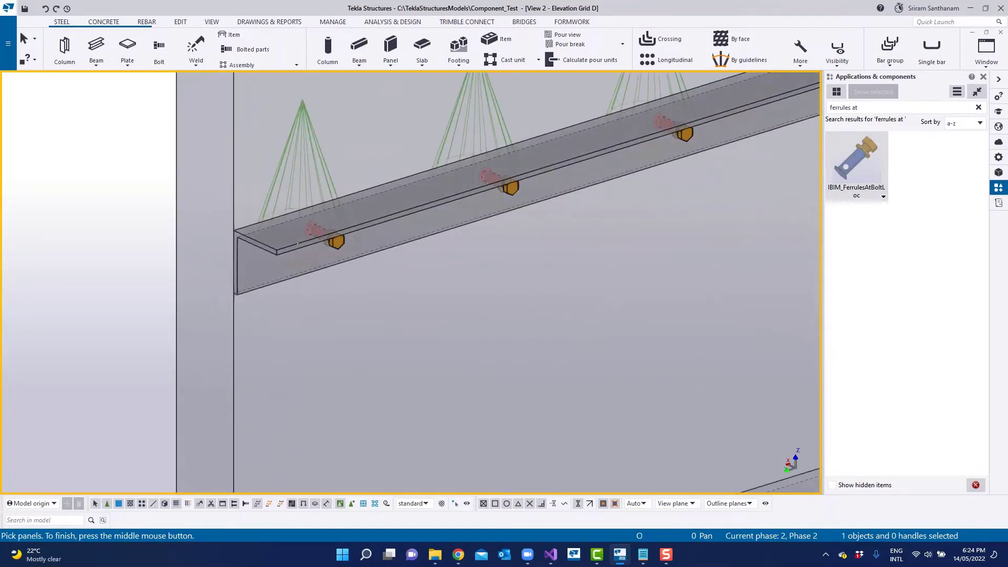
scroll(329, 231, up, 5)
scroll(308, 230, down, 8)
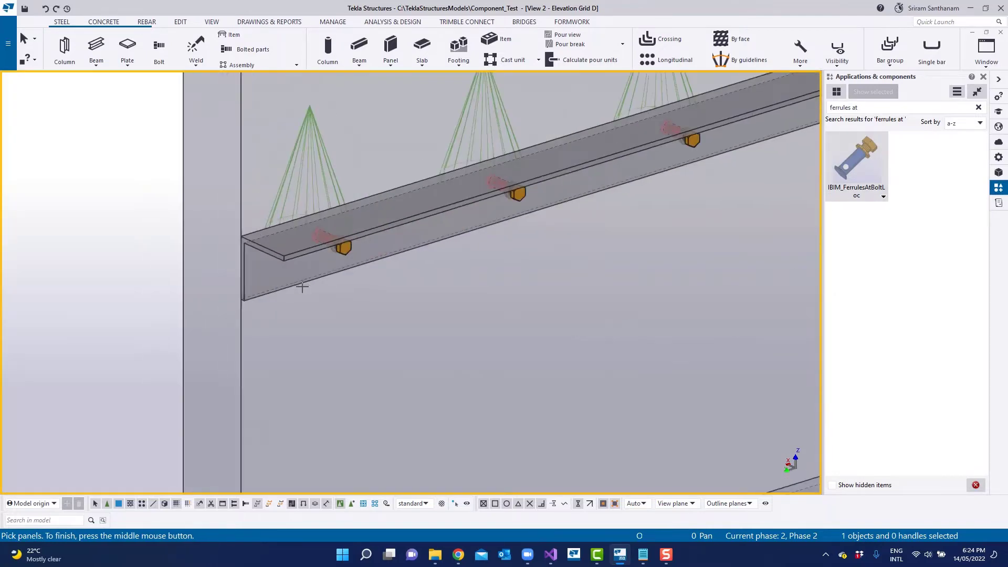
Apply the ferrule component to the same panel, using the bolt group of the short angle on its rear face.
scroll(294, 223, up, 4)
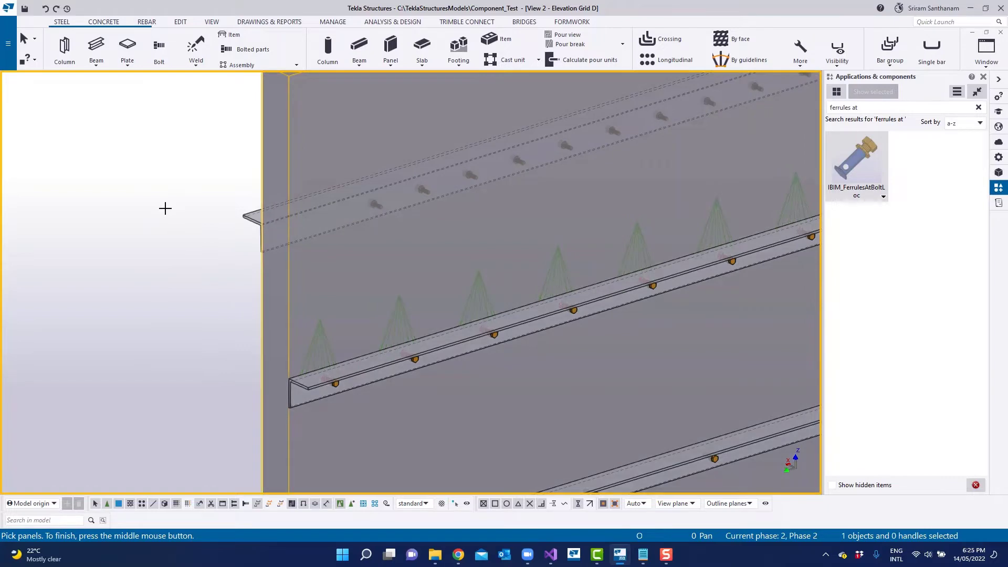
middle_click(394, 206)
scroll(391, 207, up, 3)
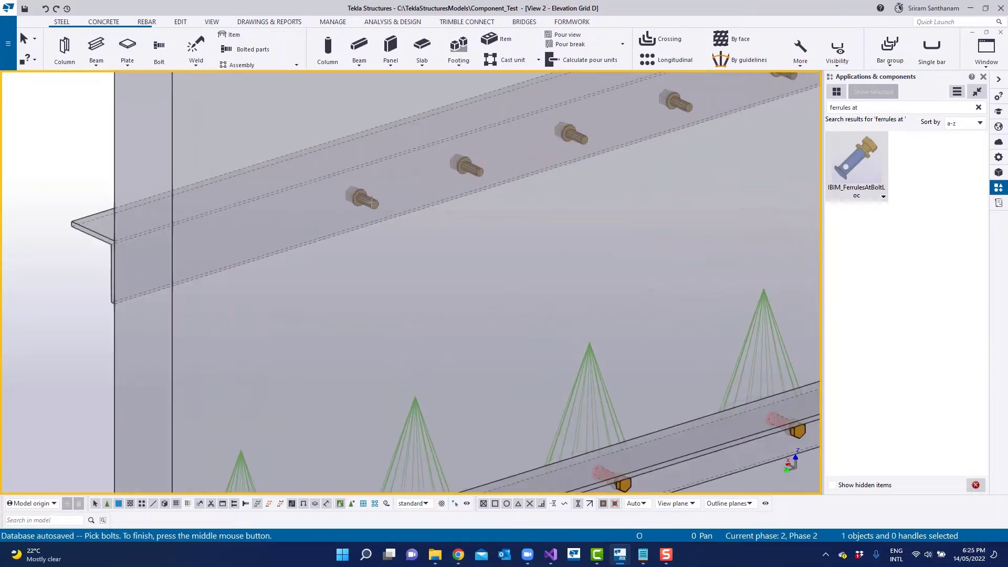
click(381, 208)
middle_click(61, 144)
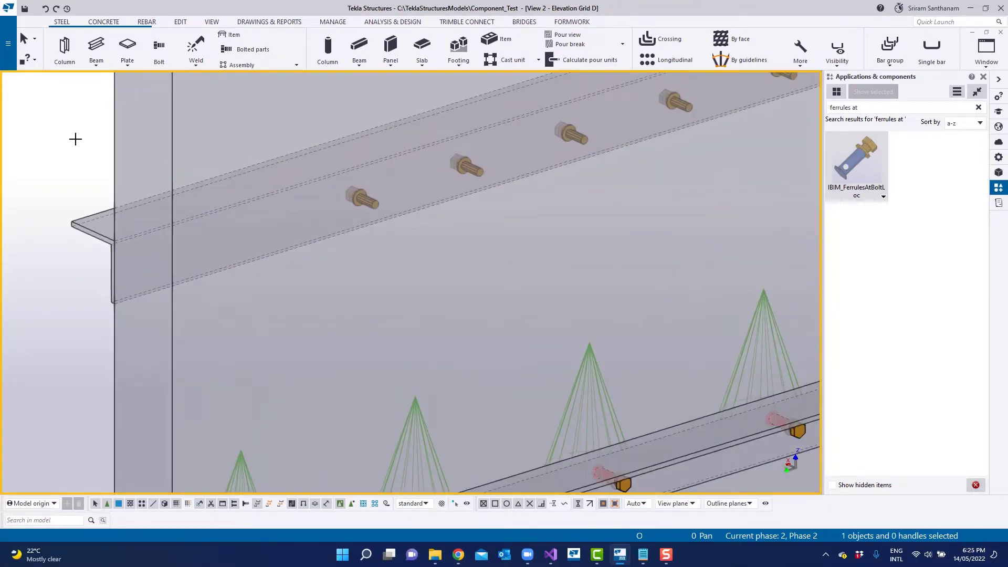
Set the X bolt distances of the front short angle's bolt group to 10*300 and apply the modification.
scroll(74, 140, up, 2)
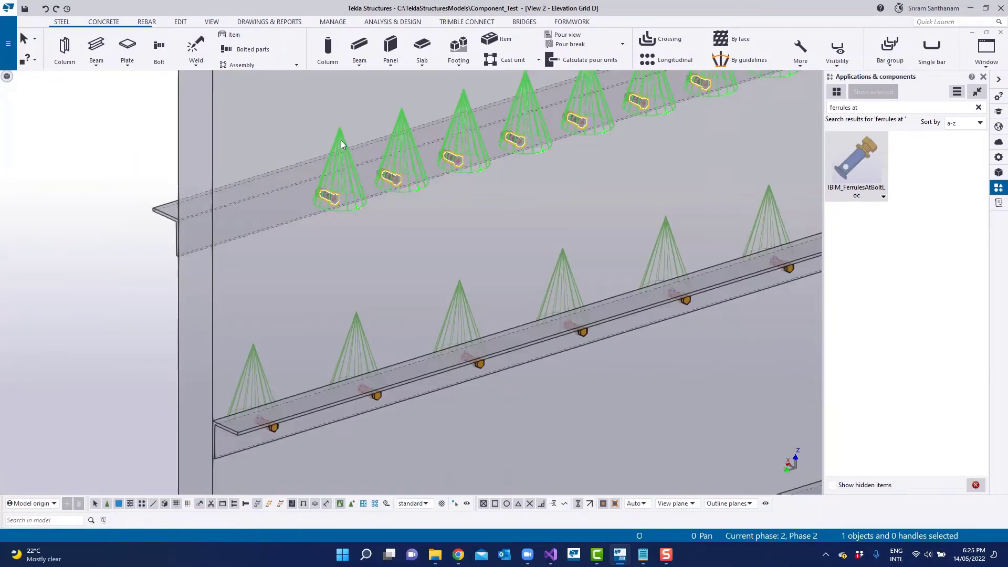
scroll(342, 202, up, 3)
scroll(343, 203, up, 2)
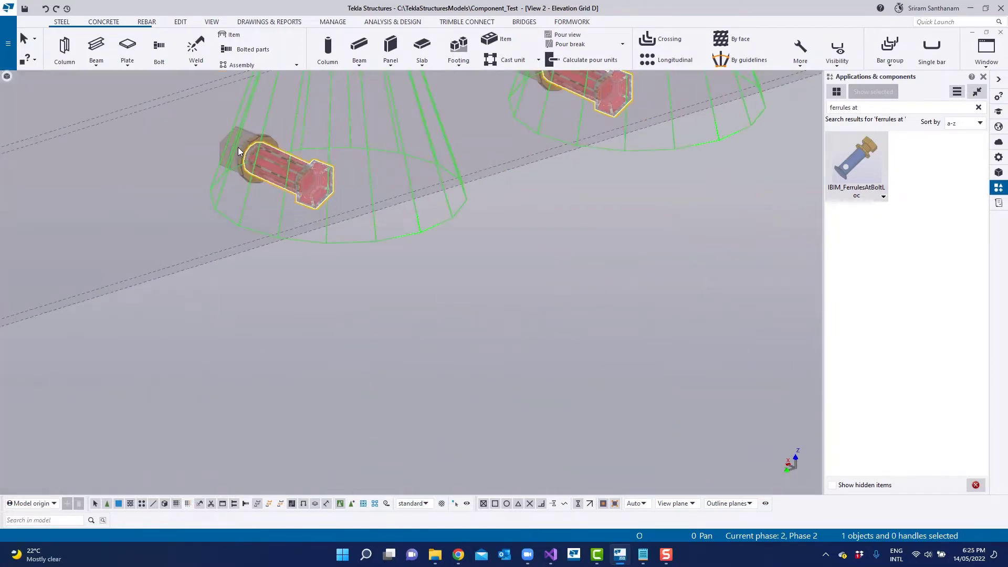
scroll(222, 140, down, 5)
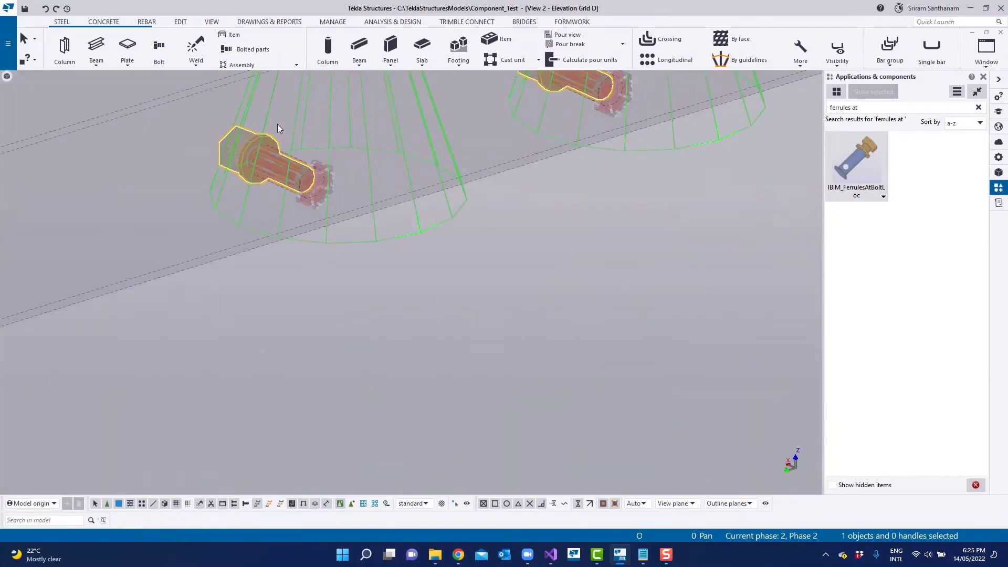
scroll(394, 287, down, 2)
scroll(462, 354, up, 4)
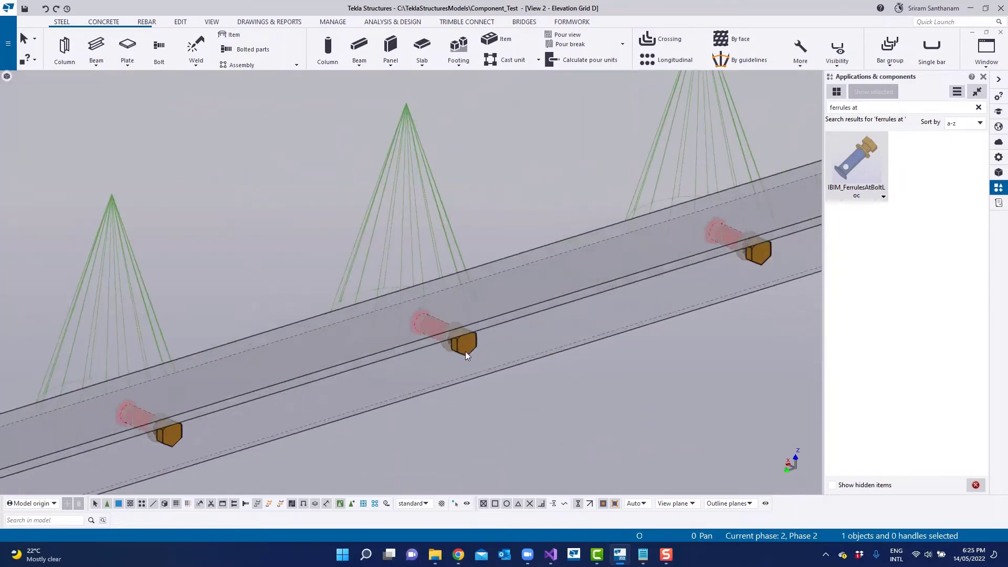
double_click(465, 352)
scroll(151, 318, down, 5)
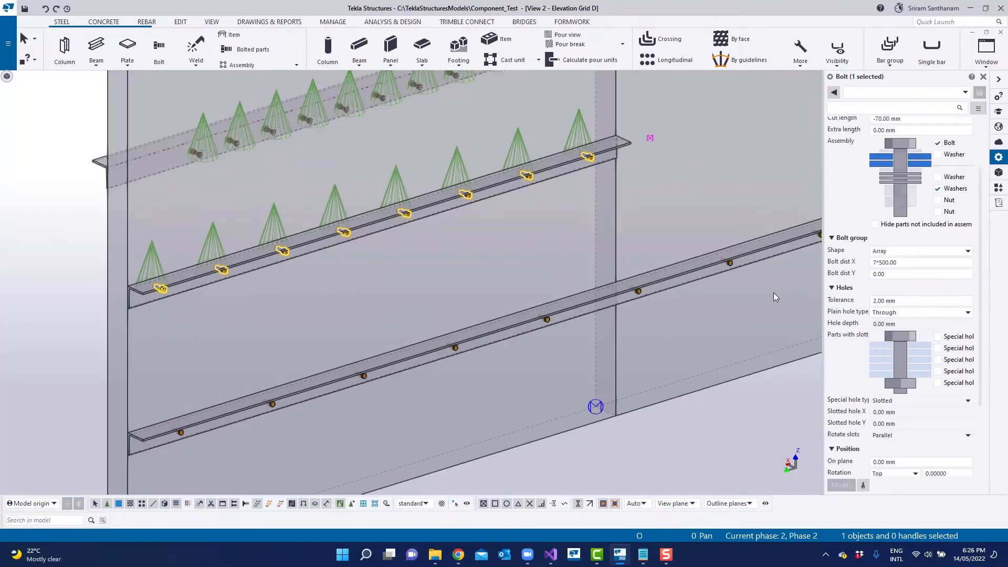
drag(901, 263, 763, 260)
text(10*300)
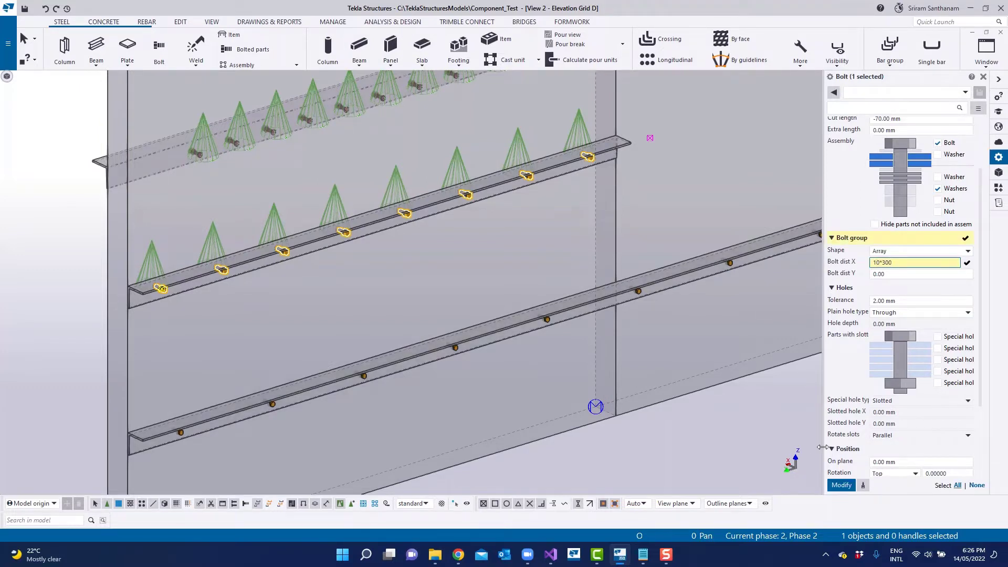
click(842, 485)
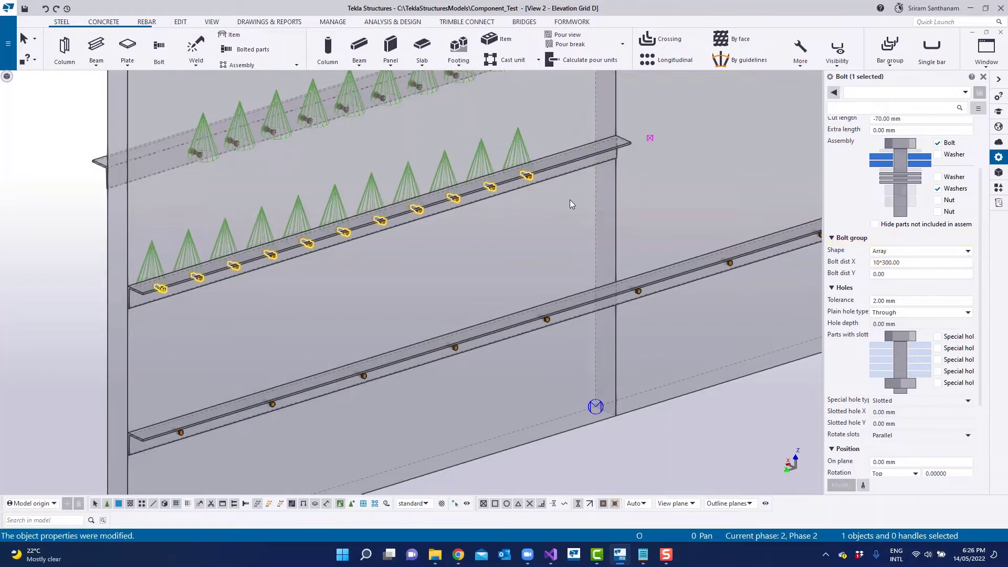
Set the X bolt distances of the rear short angle's bolt group to 11*300 and apply the modification.
scroll(514, 166, up, 5)
scroll(533, 183, up, 2)
scroll(578, 247, down, 8)
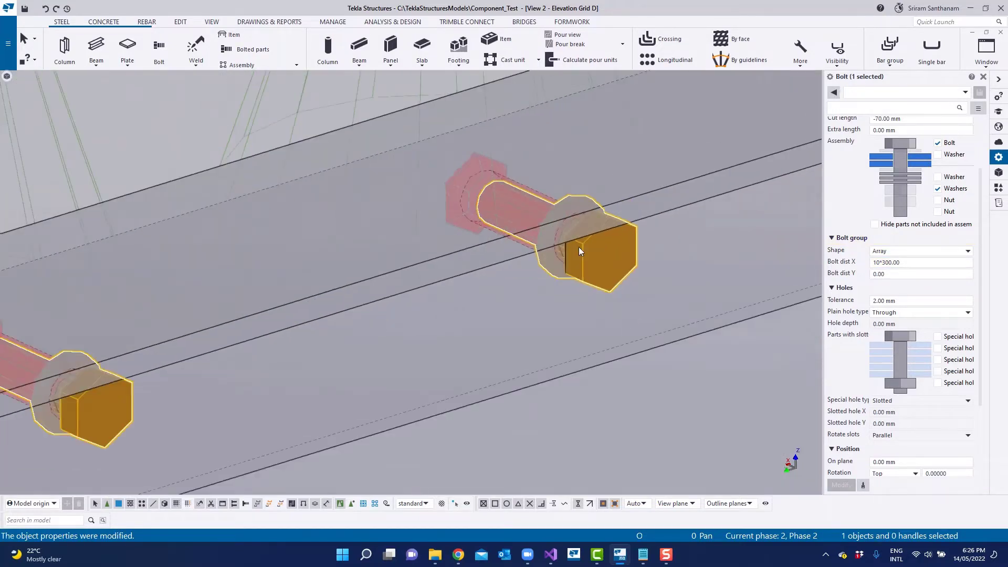
scroll(304, 206, up, 3)
scroll(304, 206, up, 3)
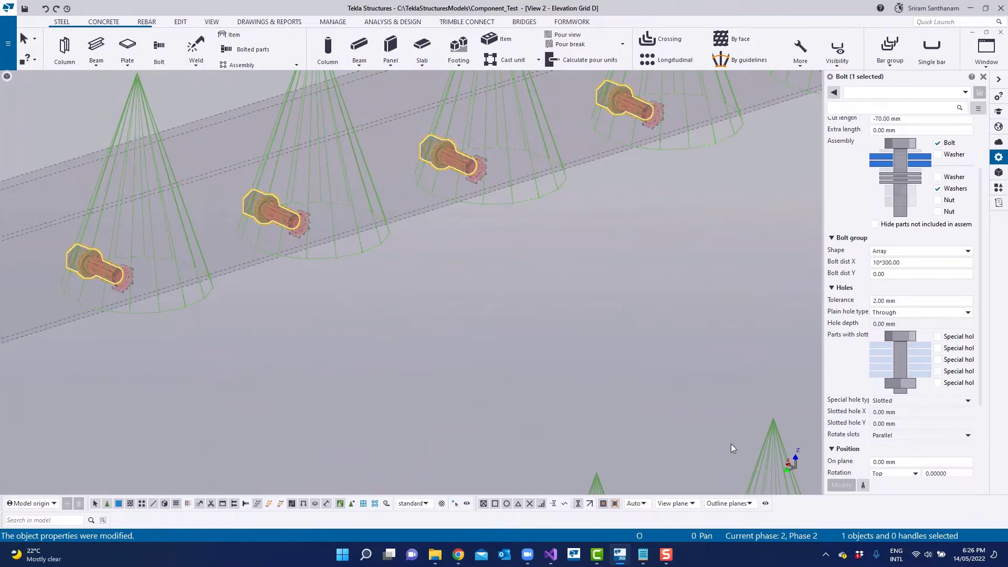
scroll(60, 253, up, 3)
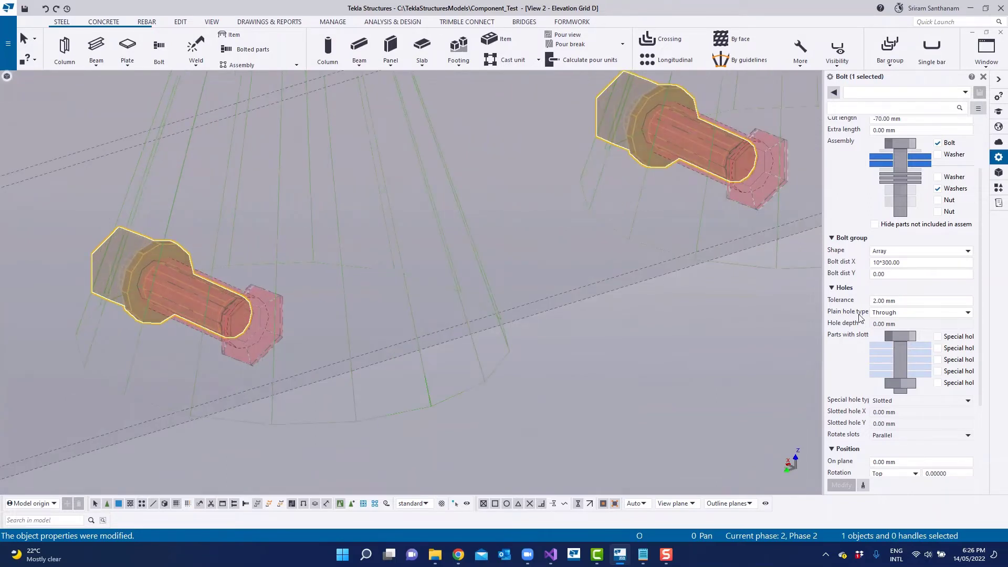
click(881, 262)
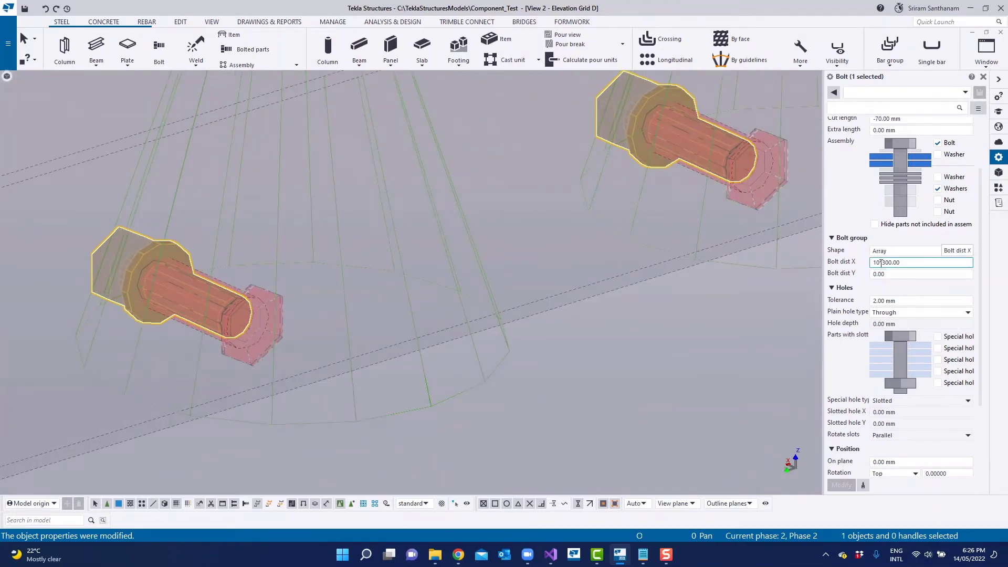
drag(881, 262, 718, 278)
scroll(623, 266, down, 5)
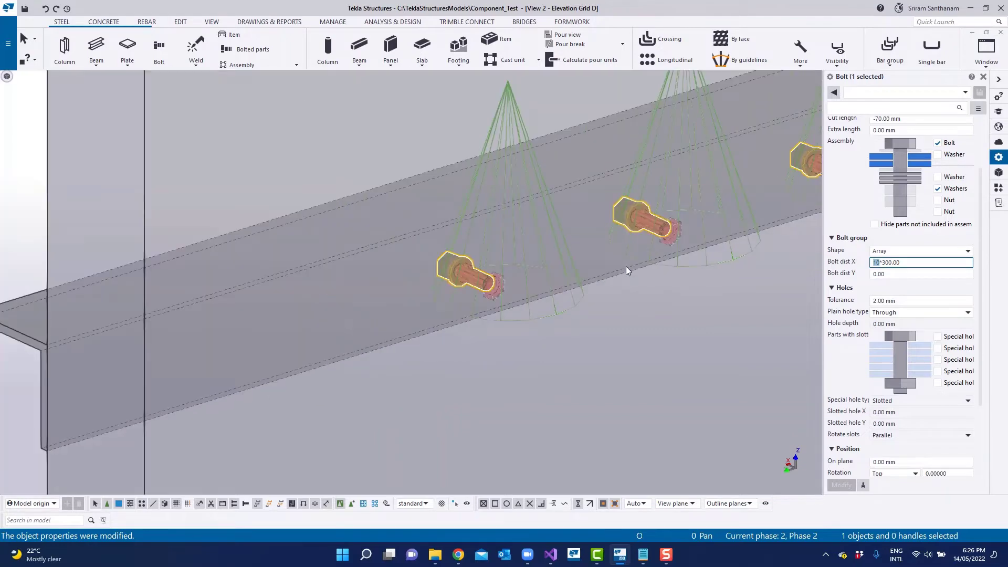
text(11)
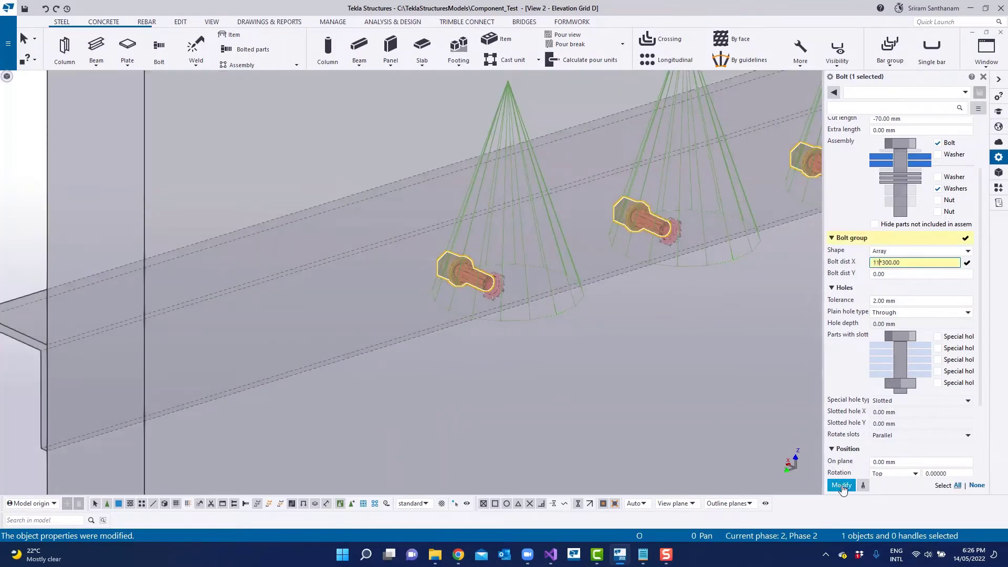
click(841, 485)
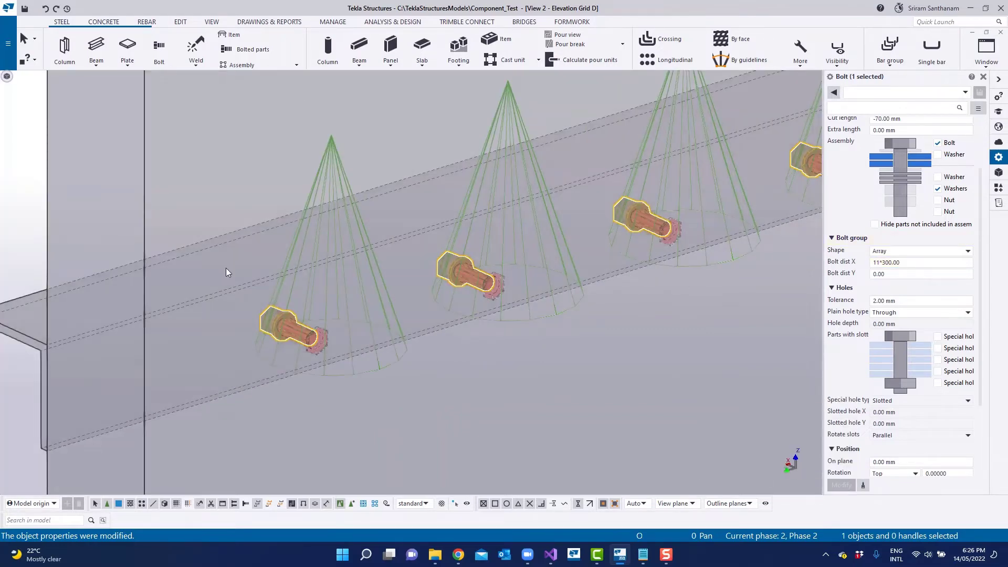
Apply the IBIM_FerrulesAtBoltLoc component to both wall panels, using the bolt group of the long angle that spans them.
scroll(226, 263, down, 4)
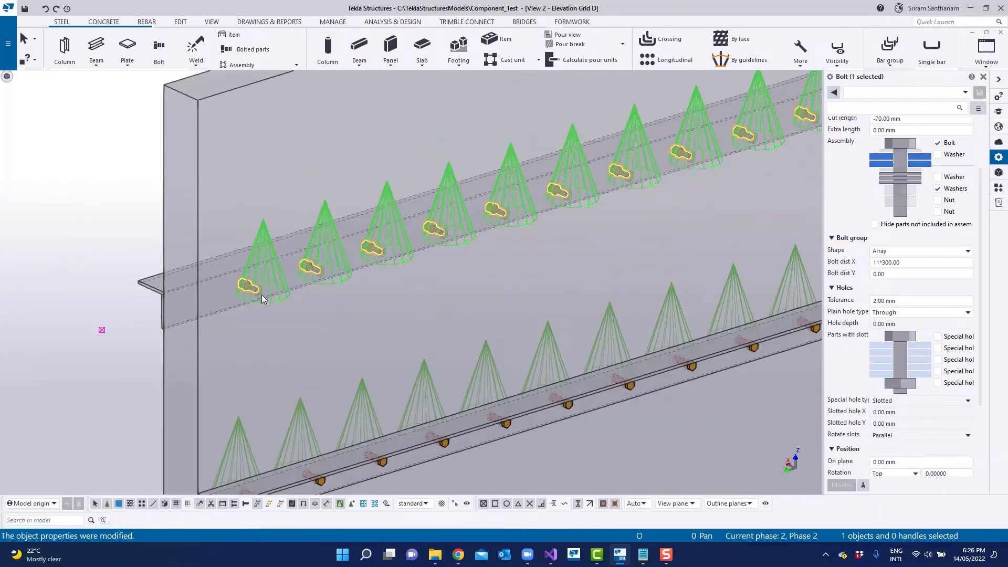
scroll(241, 232, down, 4)
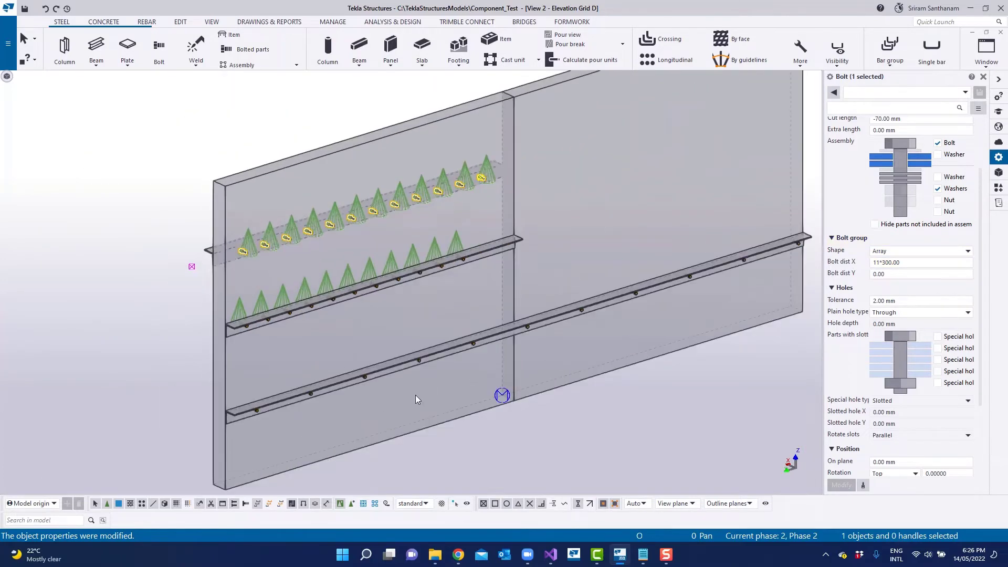
scroll(472, 350, up, 3)
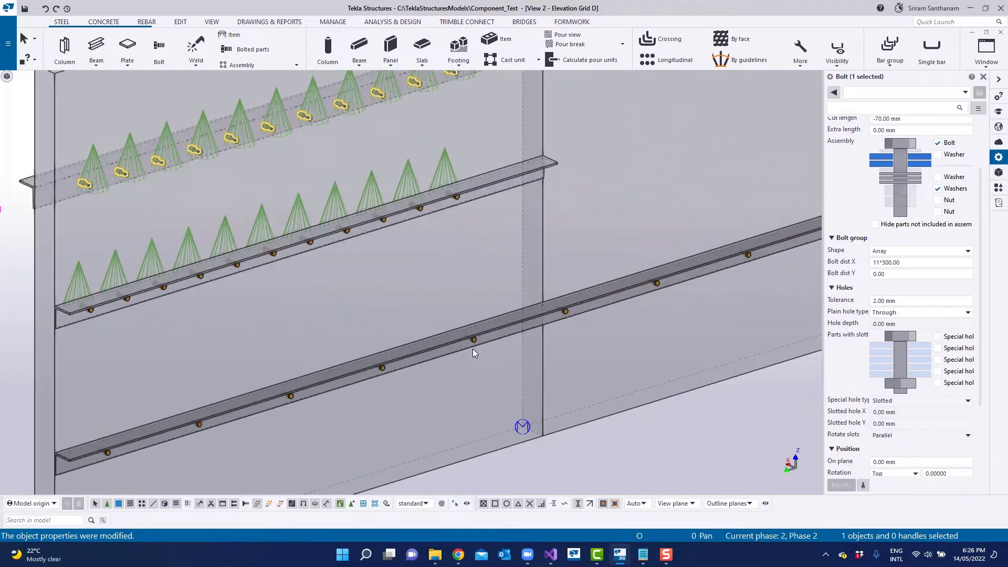
scroll(474, 341, down, 5)
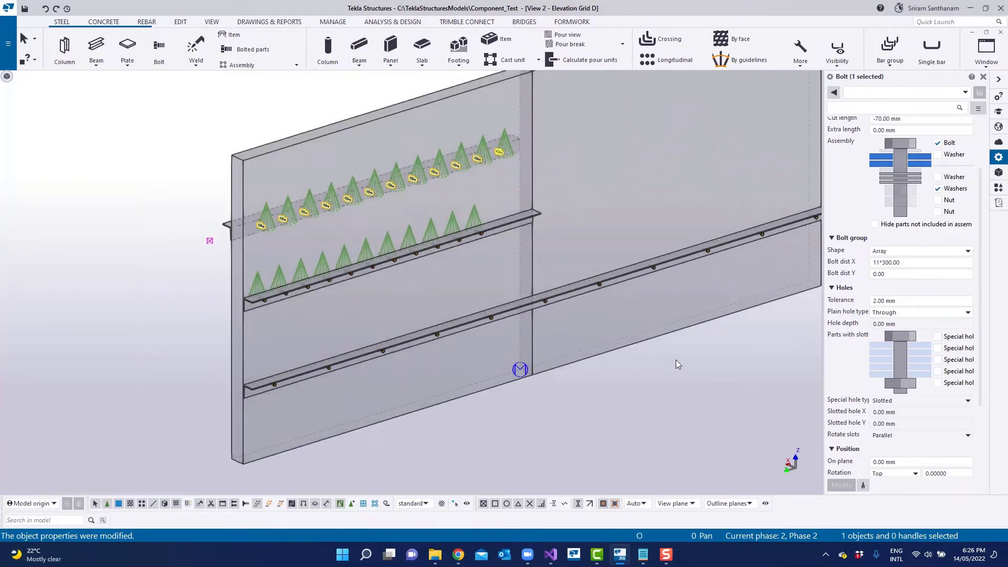
click(1003, 190)
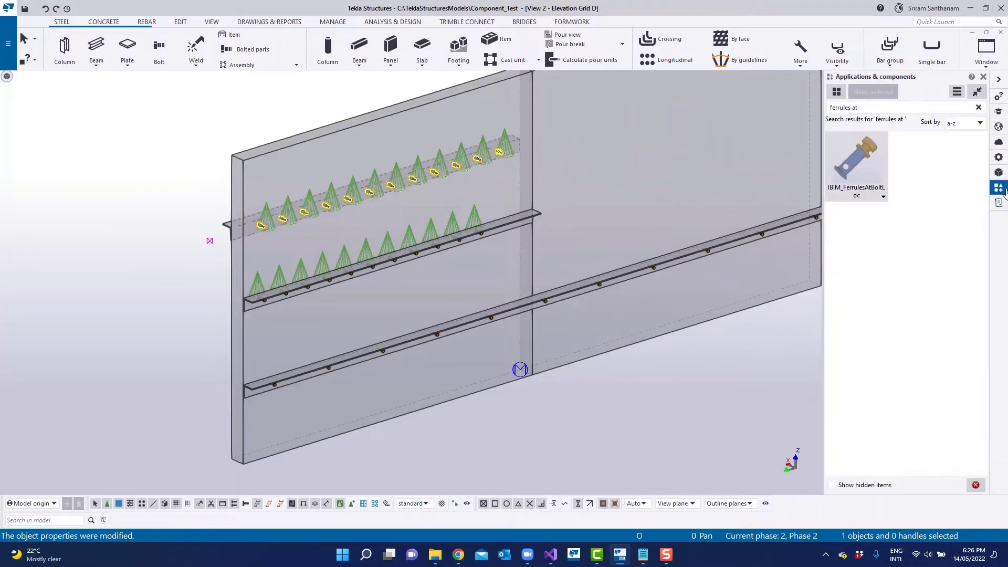
double_click(853, 167)
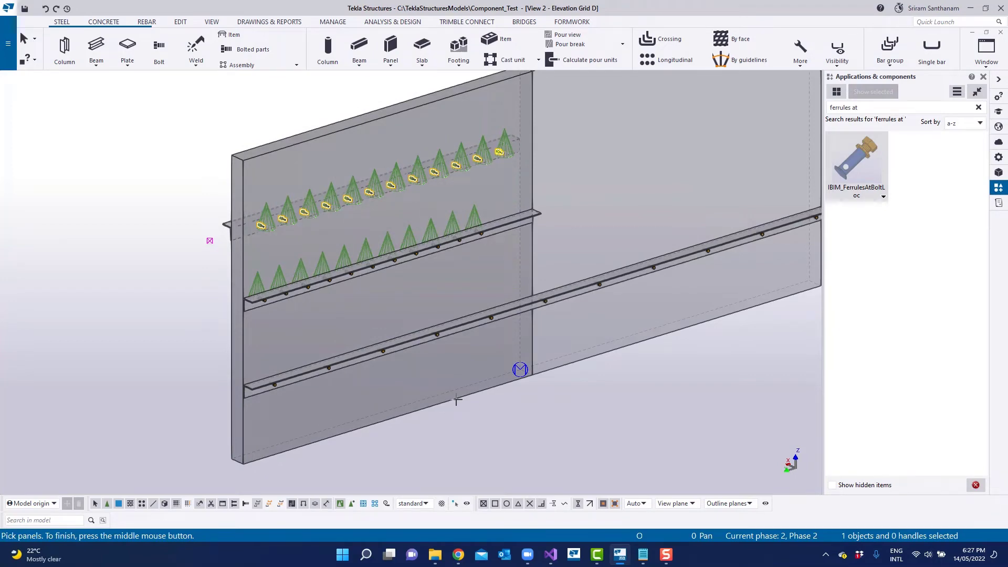
click(456, 400)
click(558, 370)
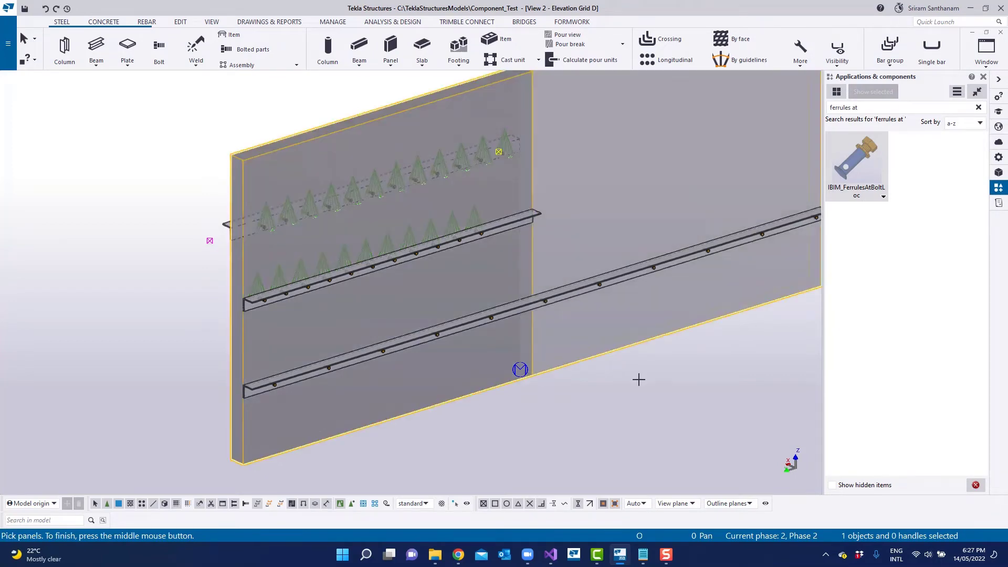
middle_click(638, 379)
scroll(604, 282, up, 5)
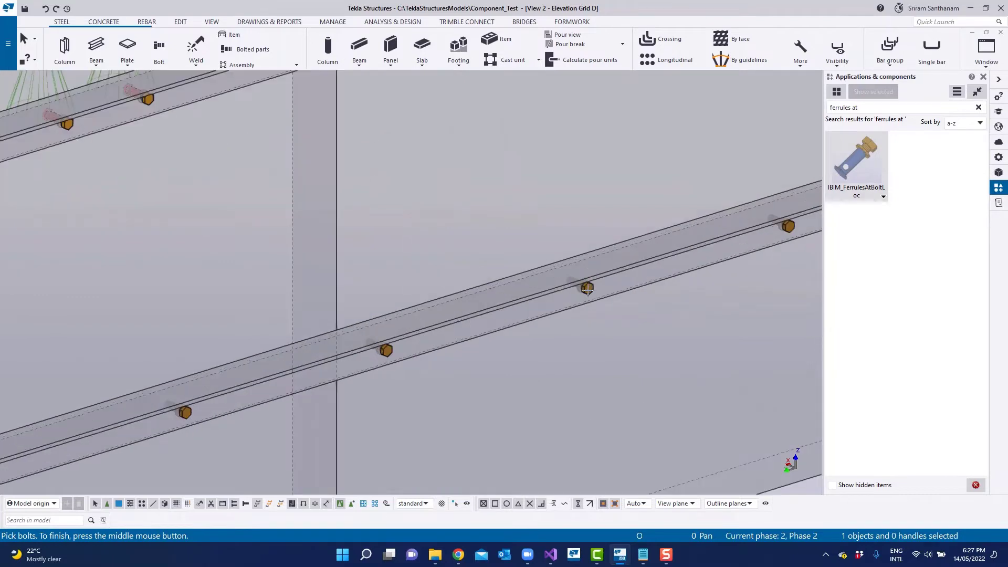
click(587, 287)
scroll(618, 347, down, 5)
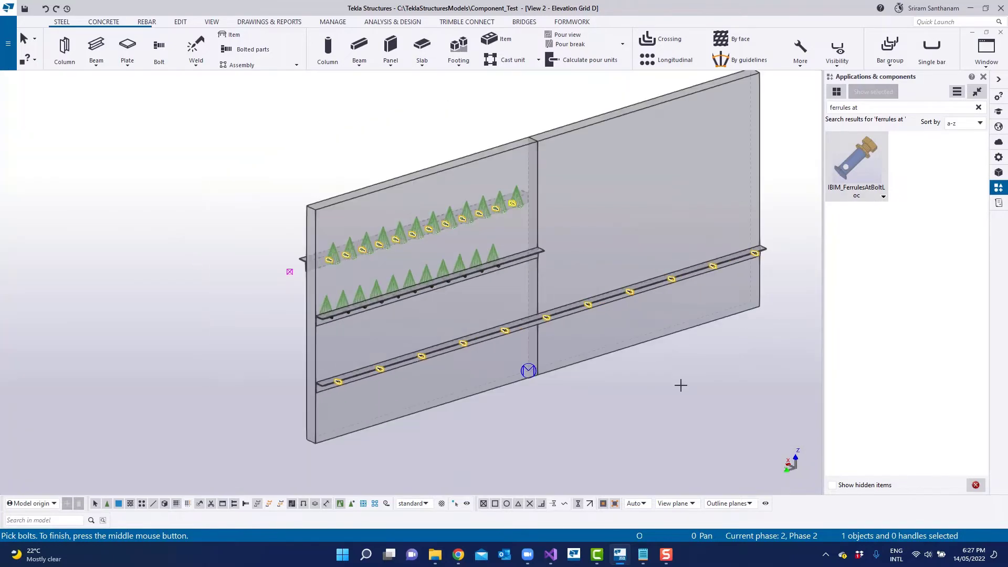
middle_click(680, 385)
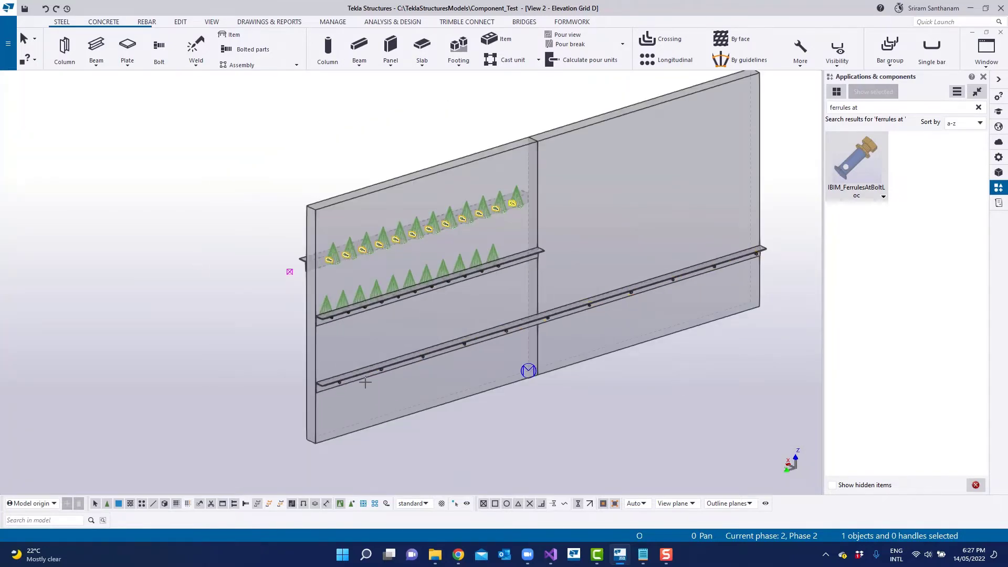
scroll(333, 385, up, 5)
scroll(519, 376, down, 2)
scroll(534, 370, down, 3)
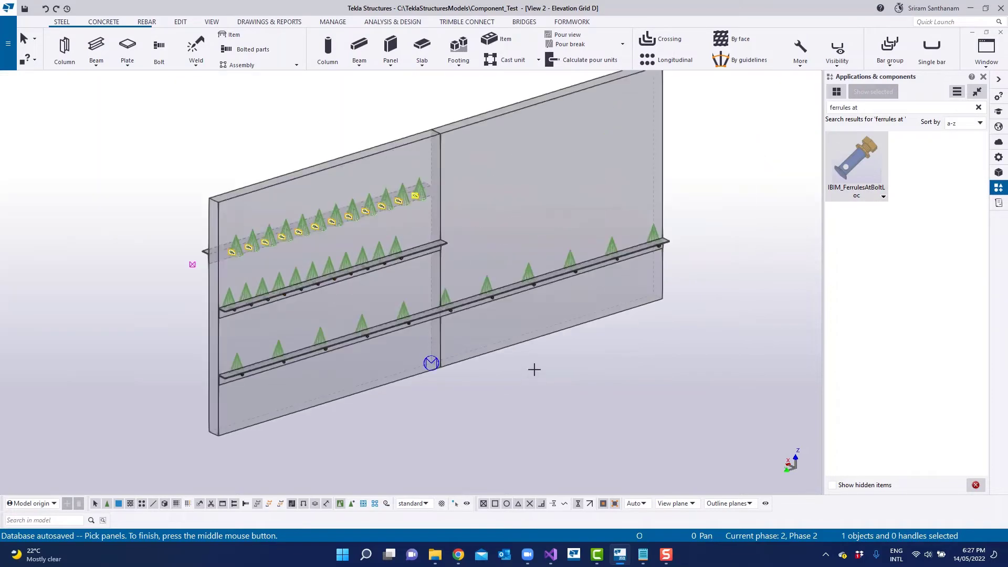
Finish the panel selection for the ferrule component and examine the ferrules along the long angle across both panels.
middle_click(534, 369)
scroll(516, 340, up, 4)
scroll(242, 217, up, 4)
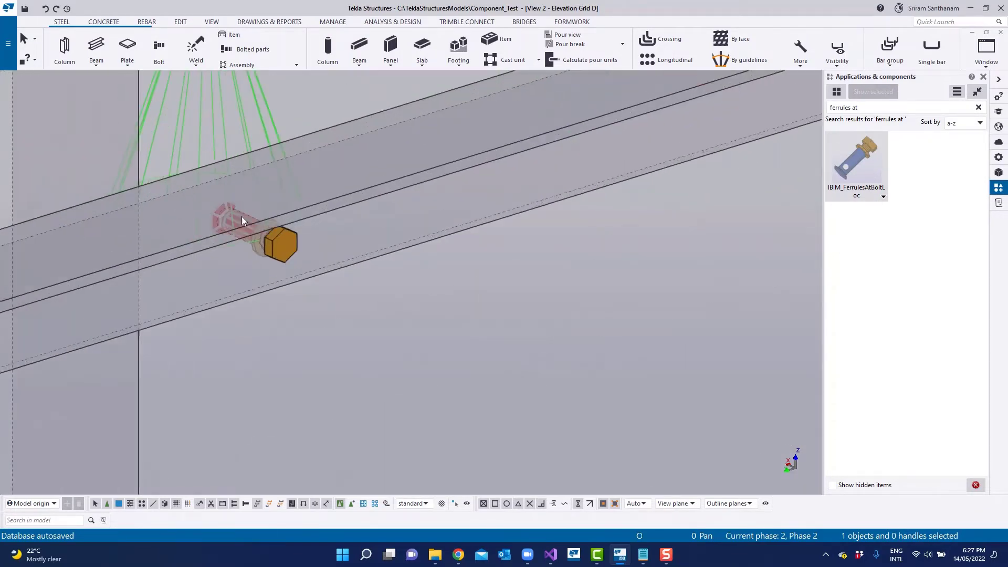
scroll(345, 230, down, 5)
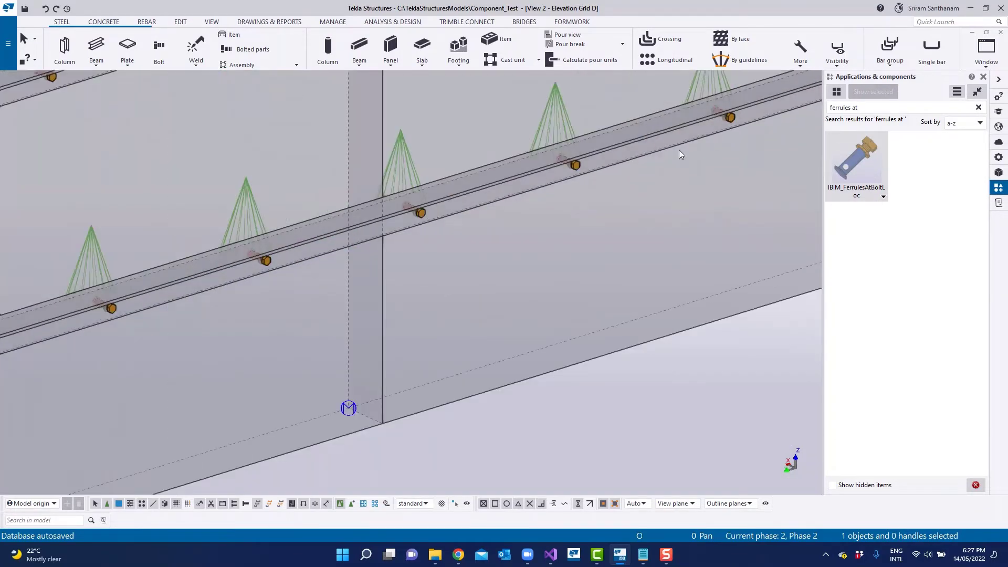
scroll(390, 197, down, 3)
scroll(342, 244, up, 4)
scroll(360, 245, up, 2)
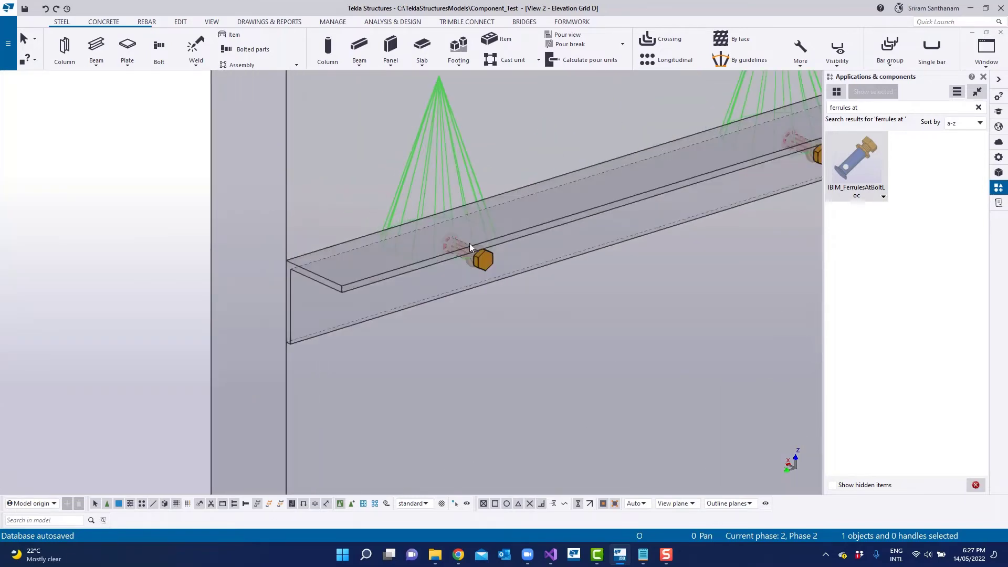
scroll(257, 305, down, 4)
scroll(180, 295, down, 3)
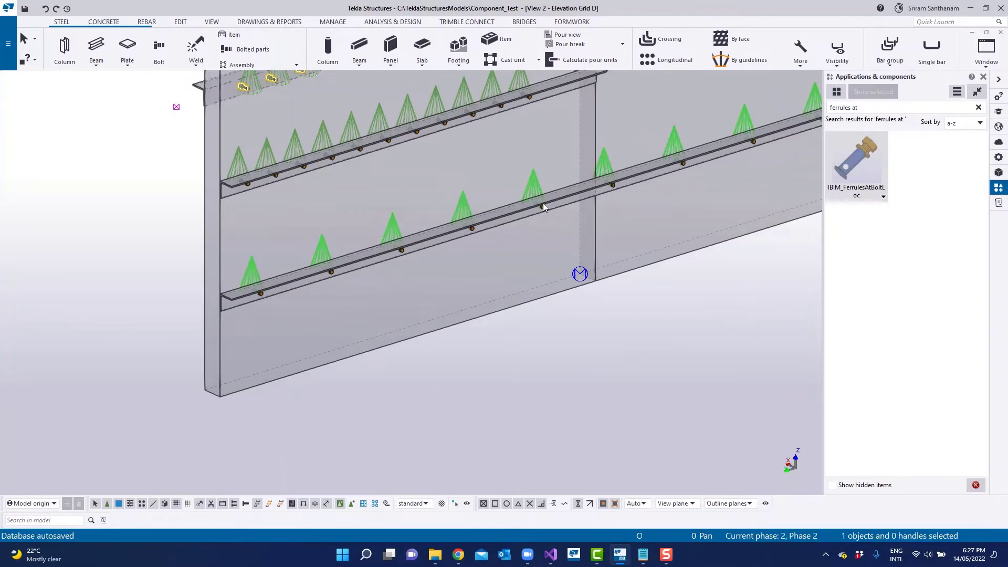
scroll(541, 204, up, 4)
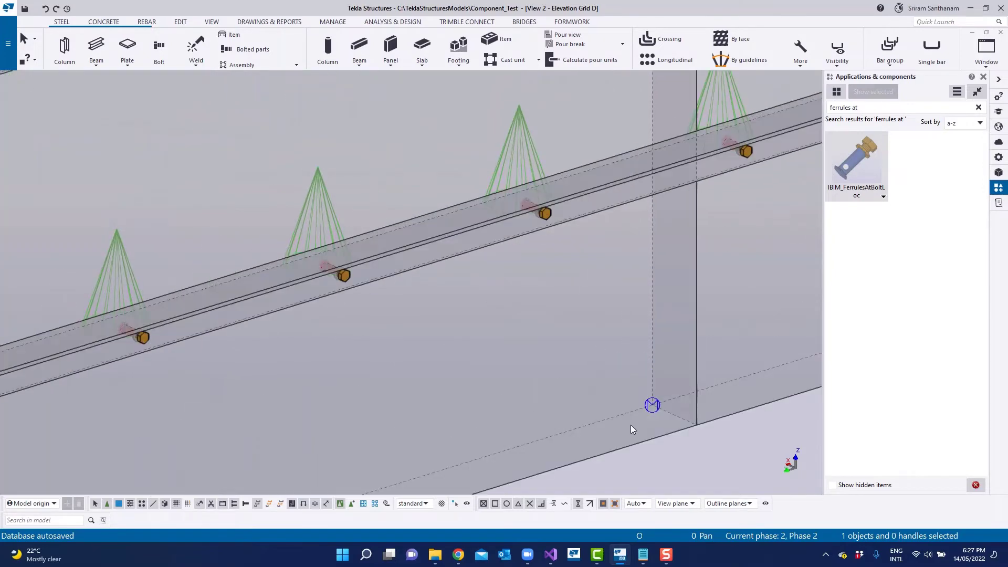
scroll(499, 442, down, 4)
scroll(571, 345, up, 4)
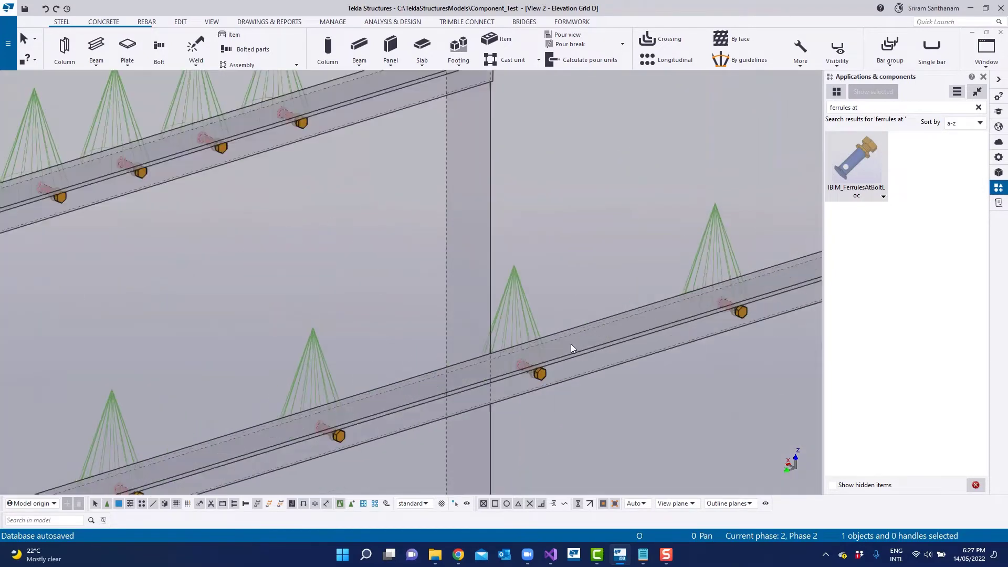
scroll(526, 371, down, 3)
scroll(346, 270, down, 1)
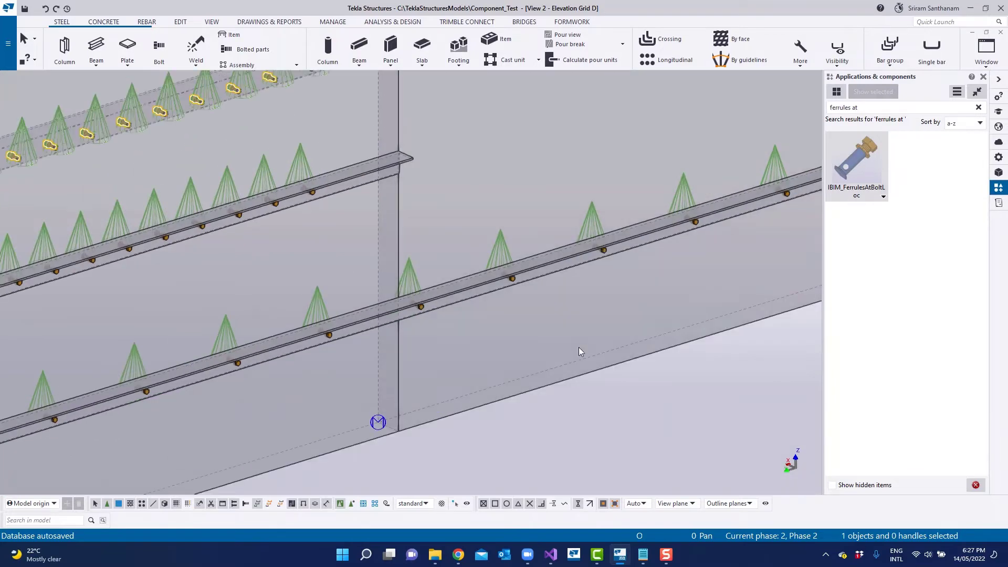
scroll(546, 377, down, 5)
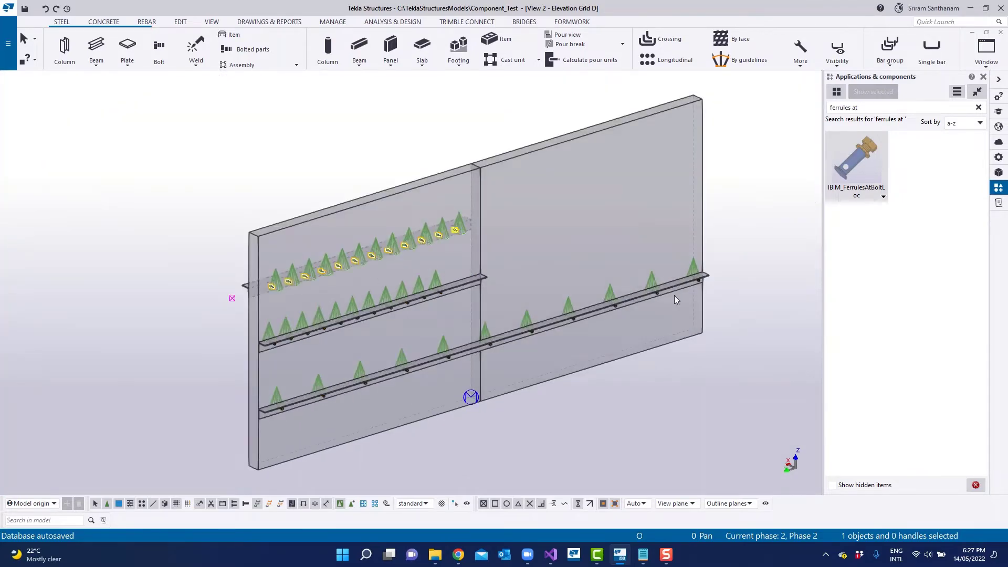
Hide the cast unit of the wall panel carrying only the long angle and examine that angle's exposed stretch from both sides.
click(363, 504)
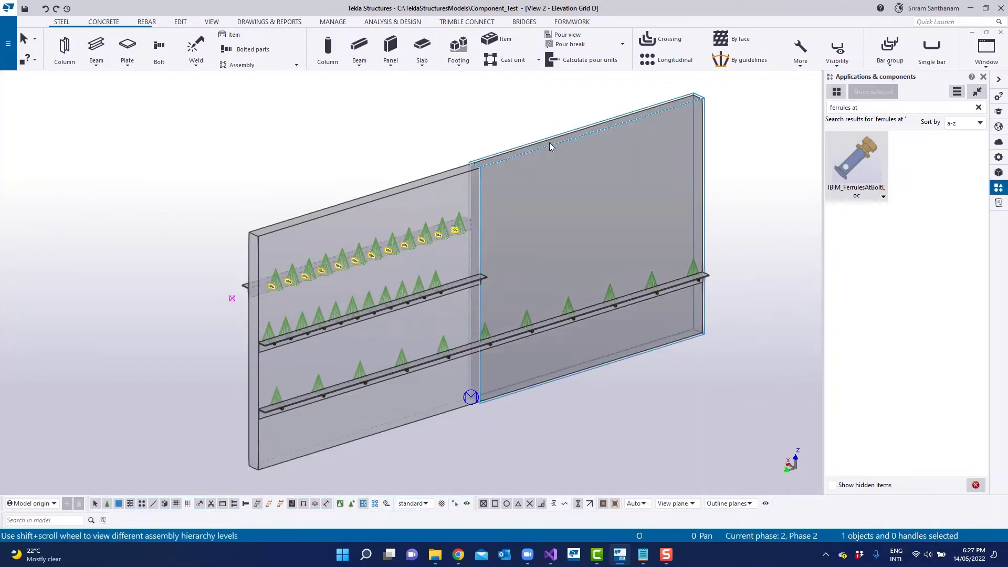
right_click(551, 146)
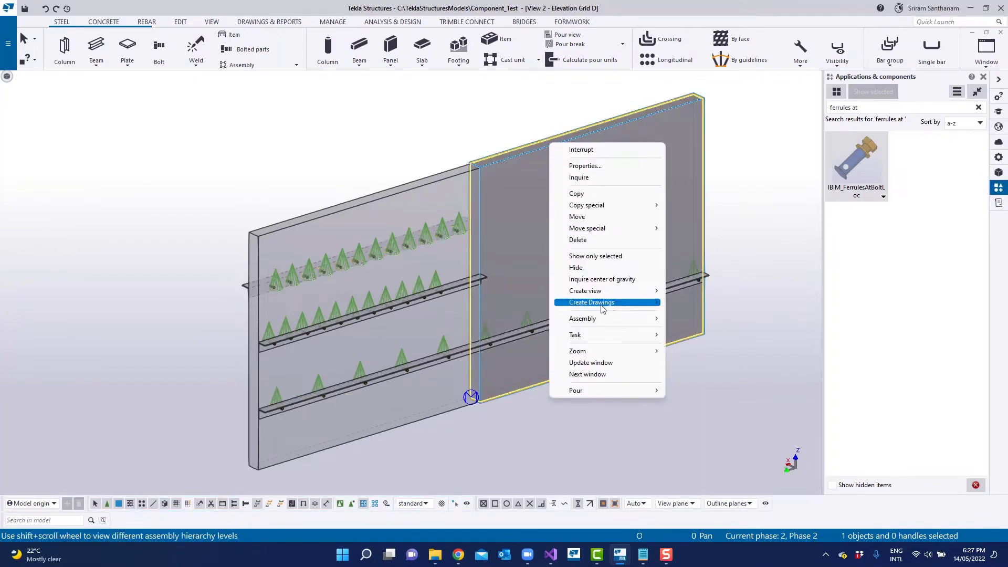
click(585, 269)
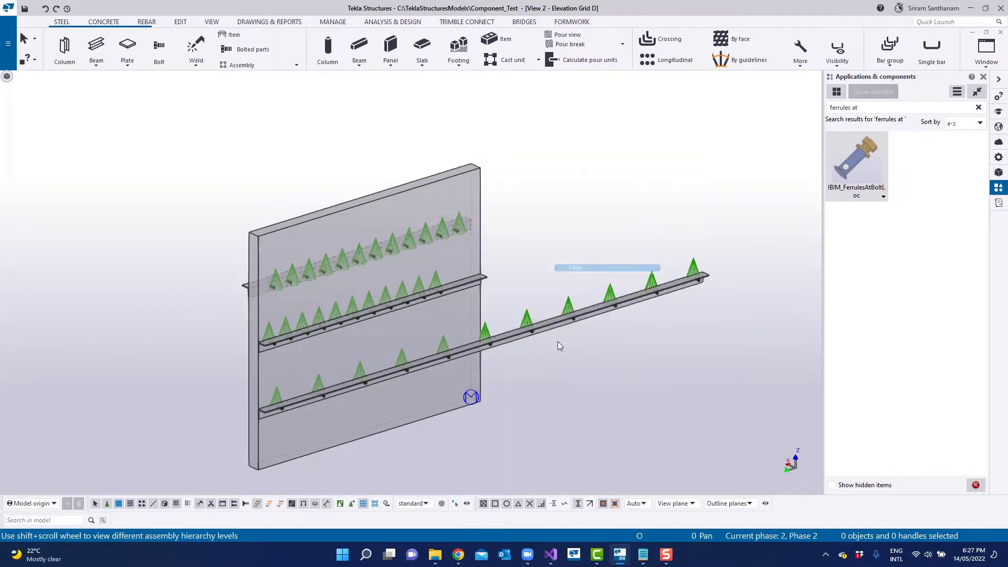
ctrl+middle_drag(481, 362, 401, 312)
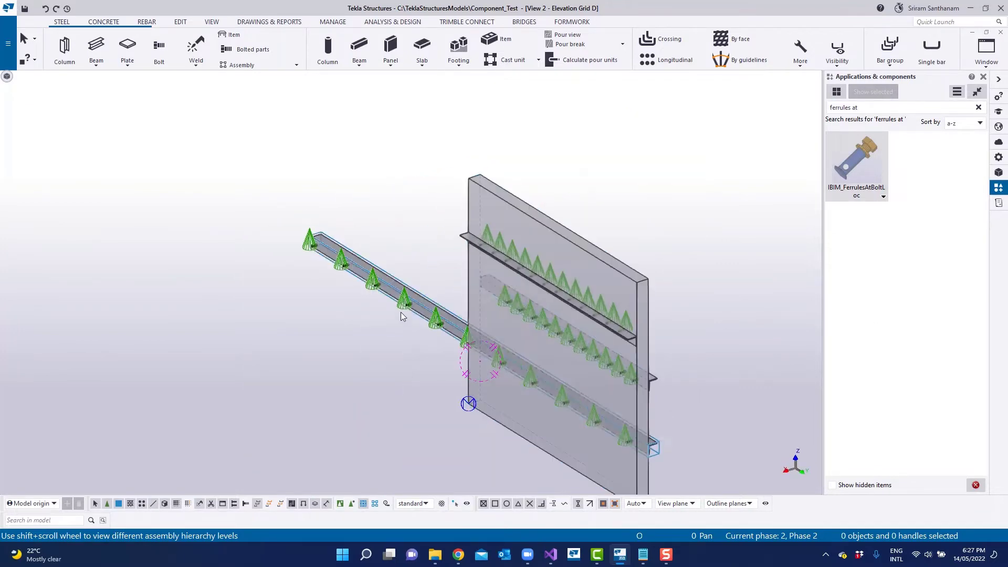
scroll(465, 332, up, 6)
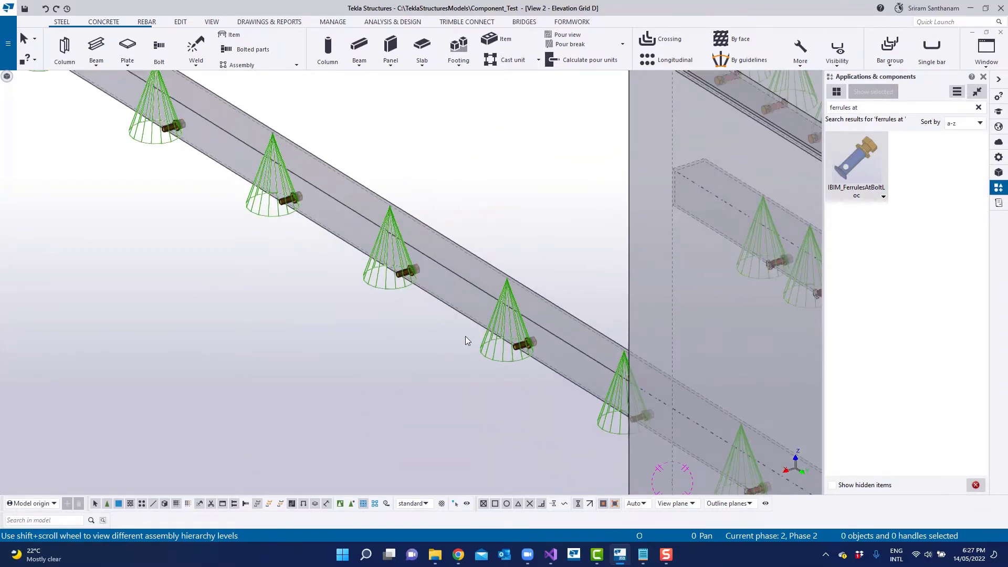
scroll(465, 336, down, 6)
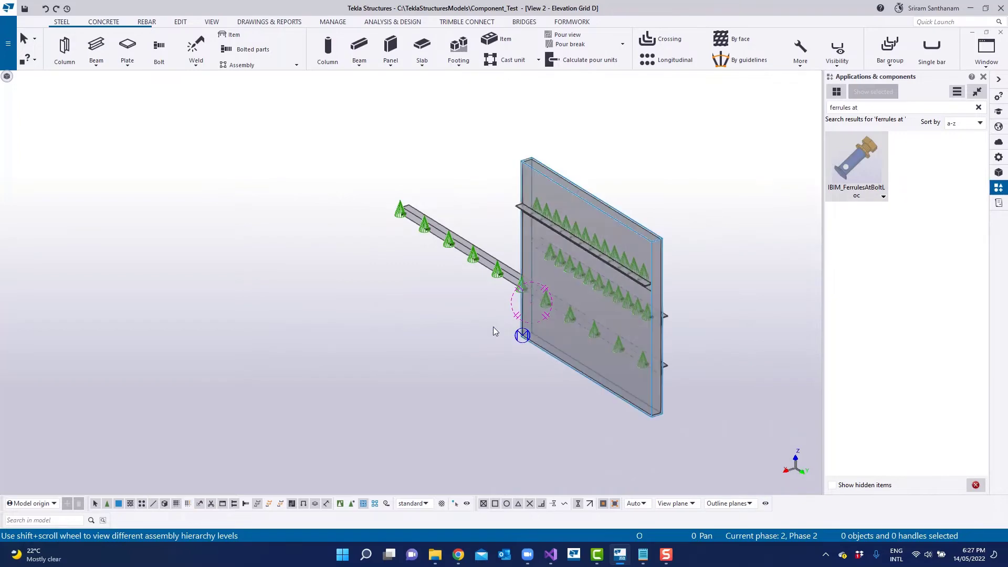
scroll(479, 278, up, 5)
ctrl+middle_drag(589, 349, 372, 310)
scroll(371, 310, down, 3)
Redraw the view to bring back the hidden wall panel.
right_click(583, 221)
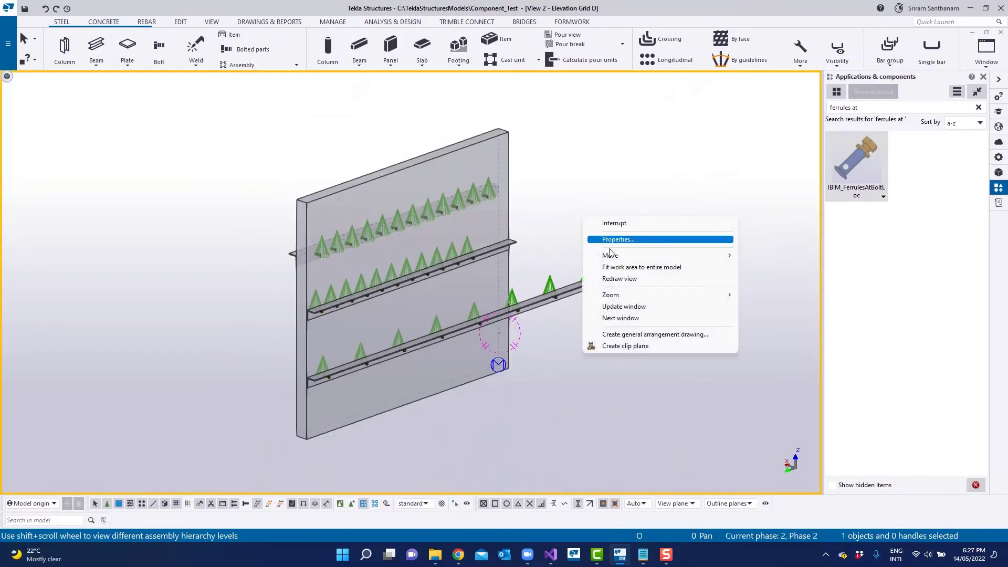
click(612, 278)
scroll(319, 382, up, 5)
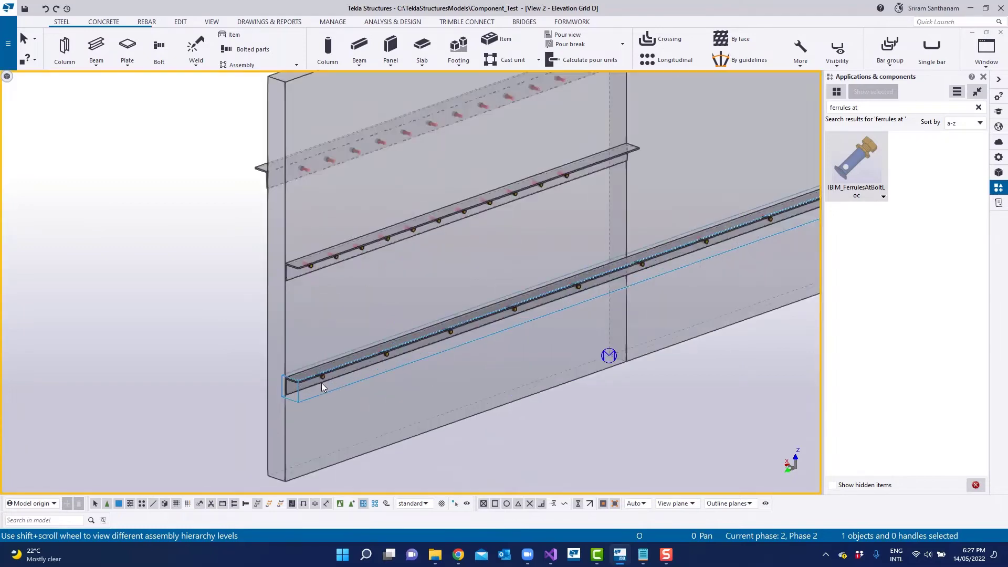
scroll(333, 299, down, 2)
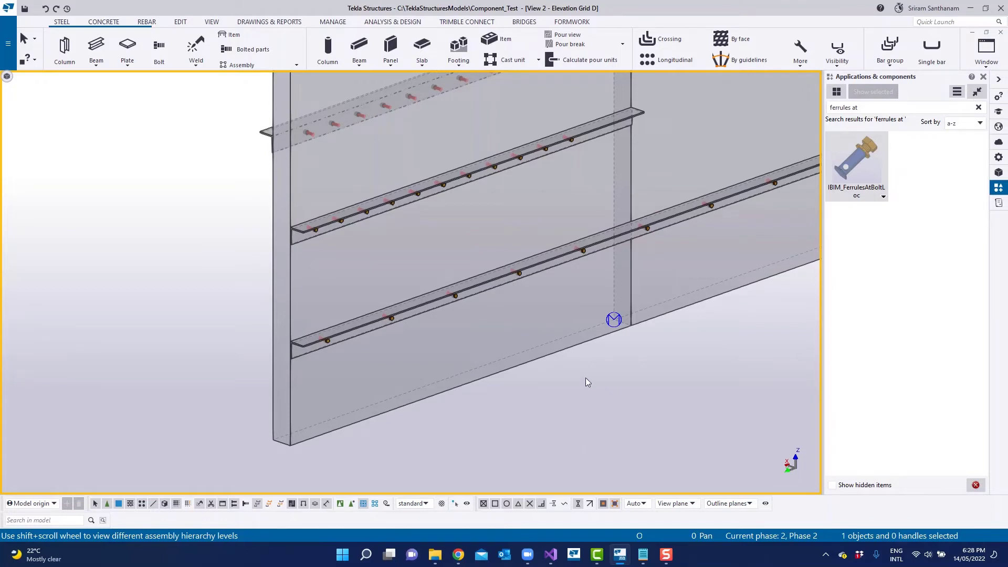
scroll(585, 377, down, 1)
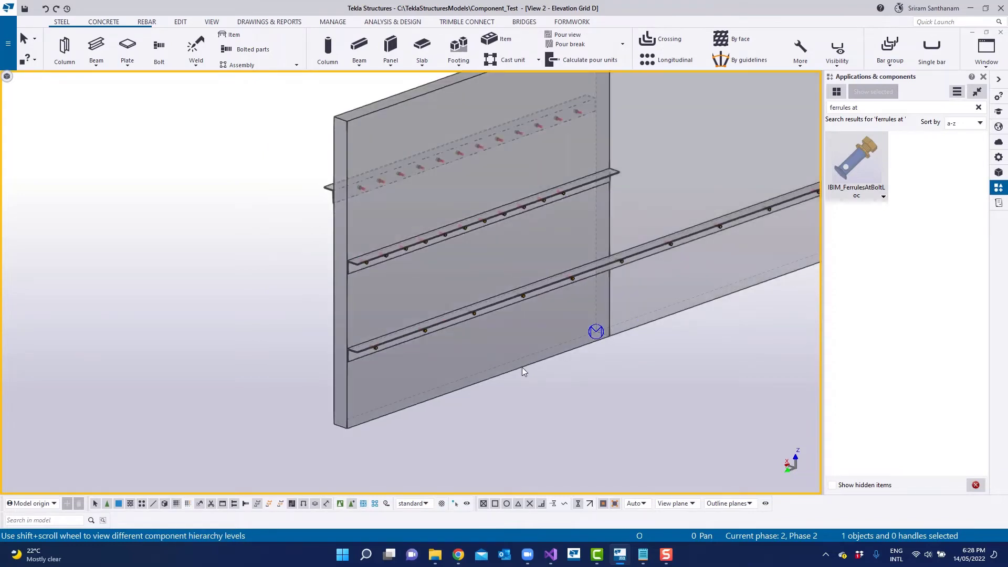
Show the top in form faces of both wall panels.
click(522, 367)
click(654, 323)
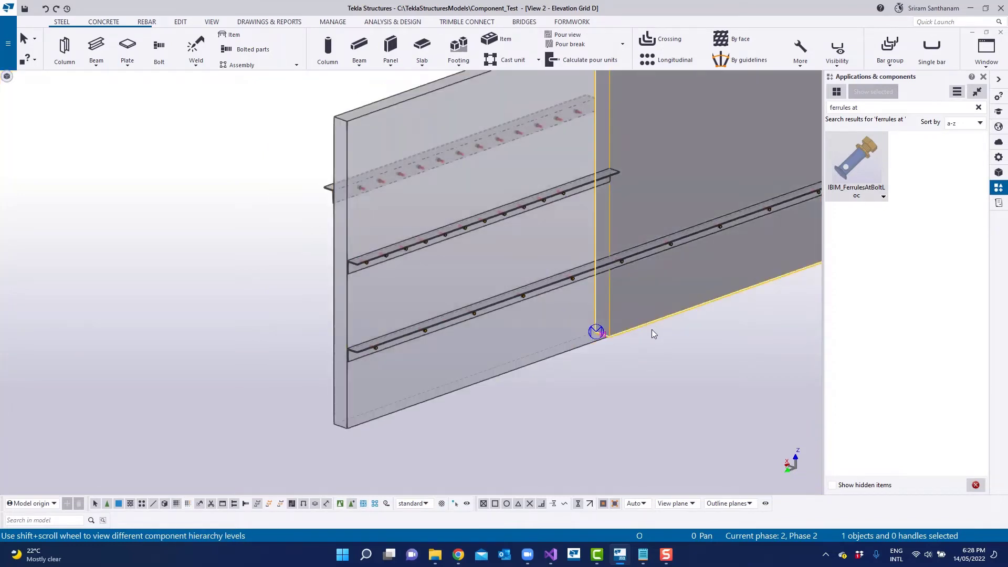
scroll(526, 403, down, 2)
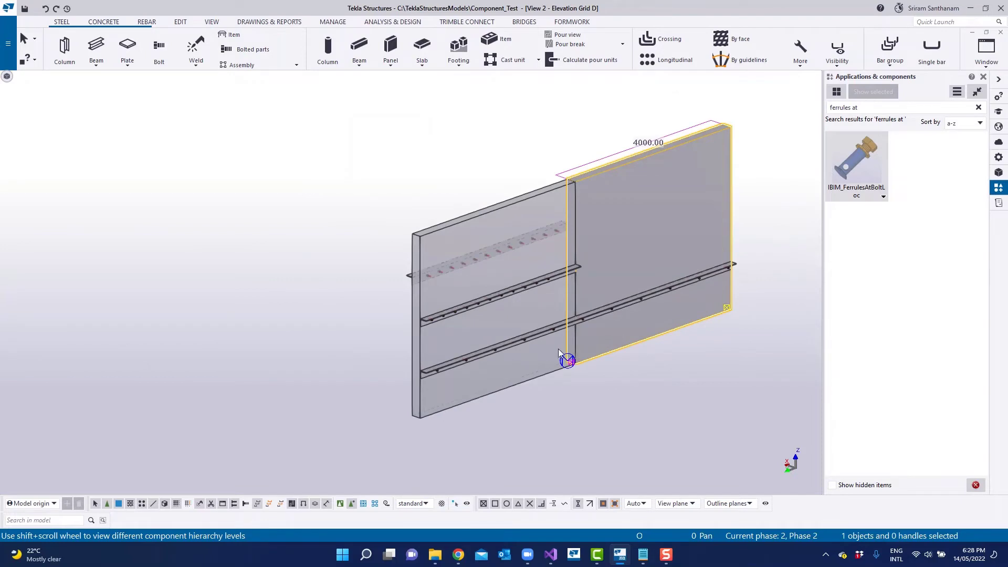
ctrl+click(543, 374)
right_click(542, 373)
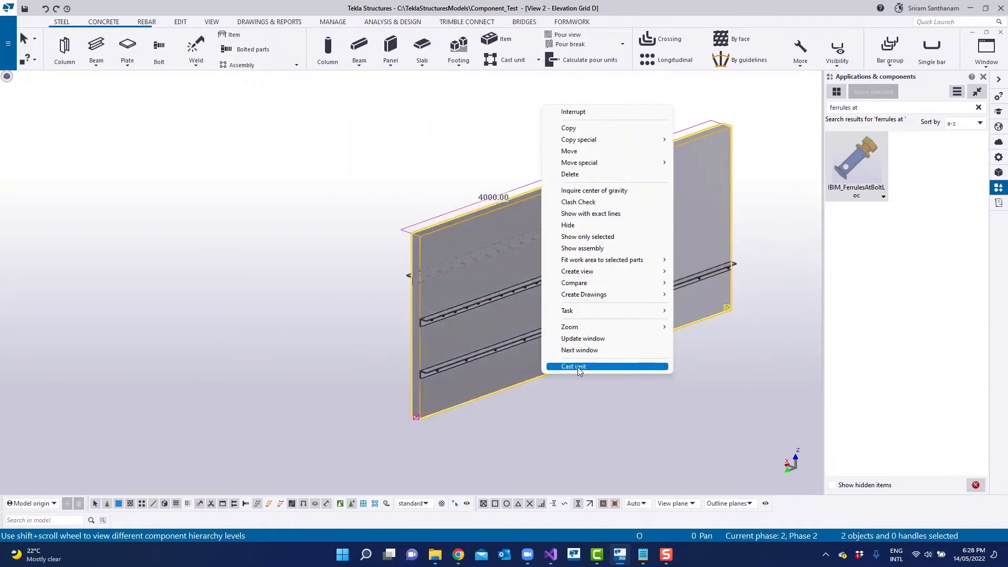
mouse_move(578, 367)
click(706, 413)
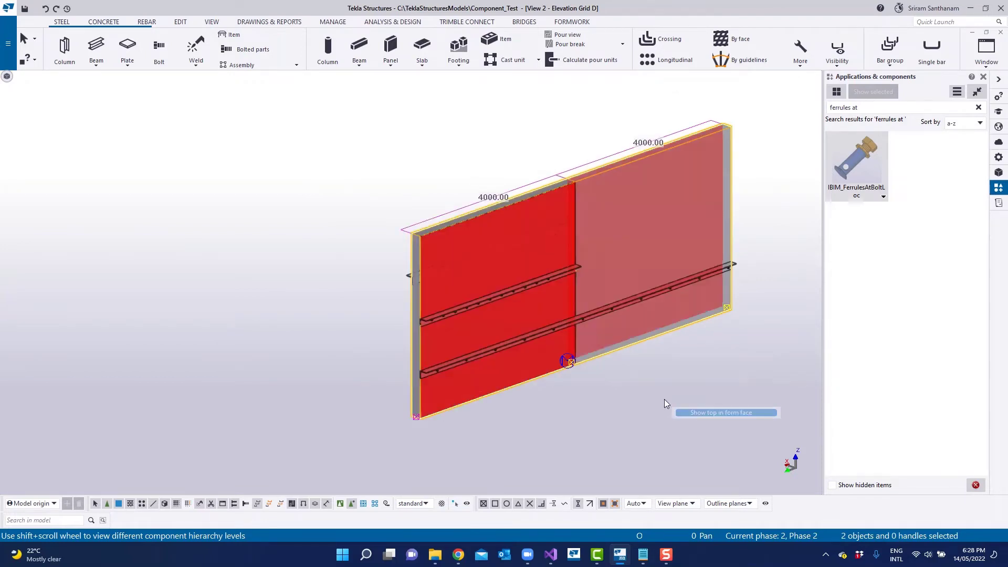
mouse_move(516, 364)
ctrl+middle_down()
mouse_move(698, 360)
mouse_move(518, 363)
ctrl+middle_up()
scroll(315, 281, up, 2)
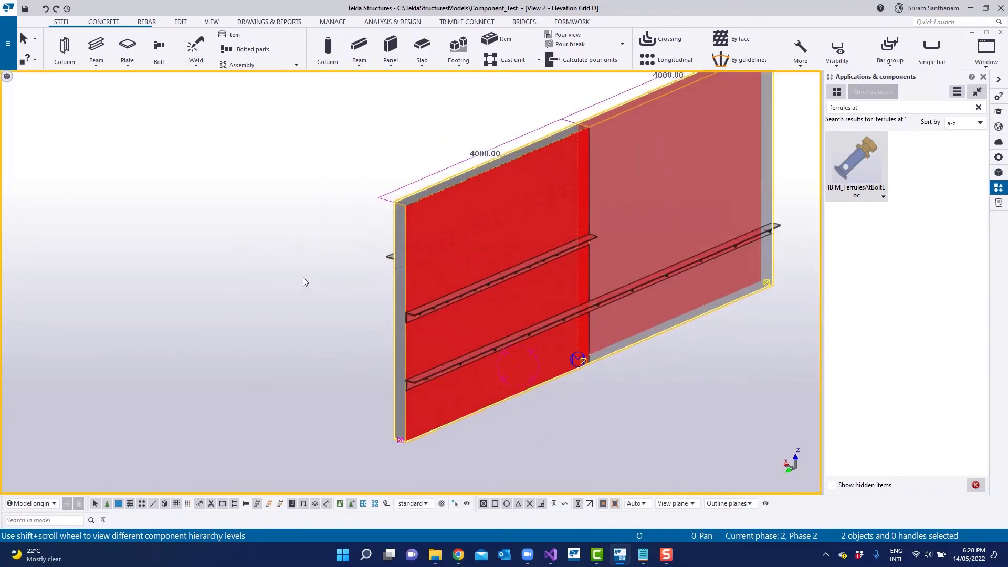
Redraw the view to clear the form face highlighting from both panels.
right_click(304, 278)
click(343, 343)
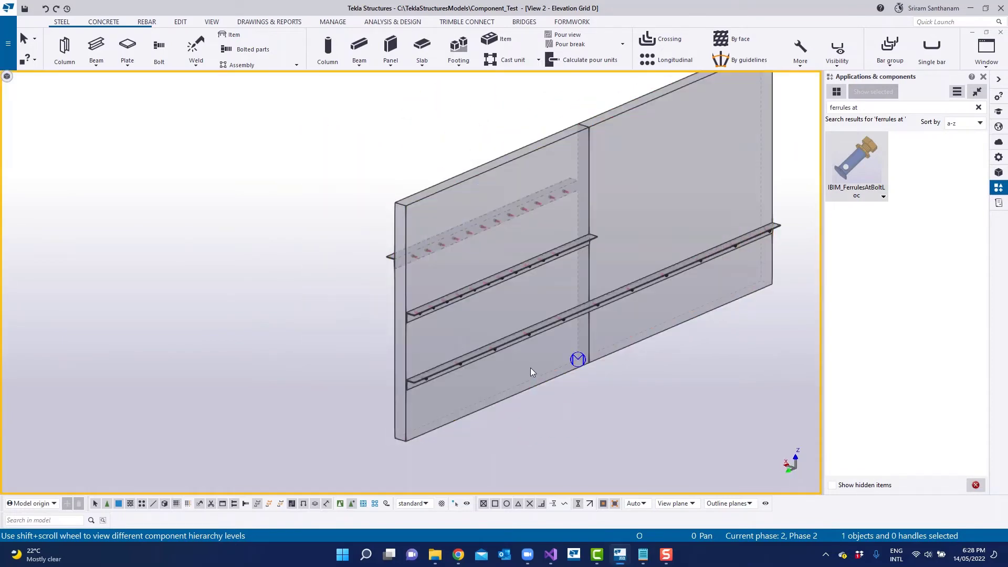
scroll(530, 368, up, 3)
scroll(258, 273, down, 3)
scroll(387, 314, up, 3)
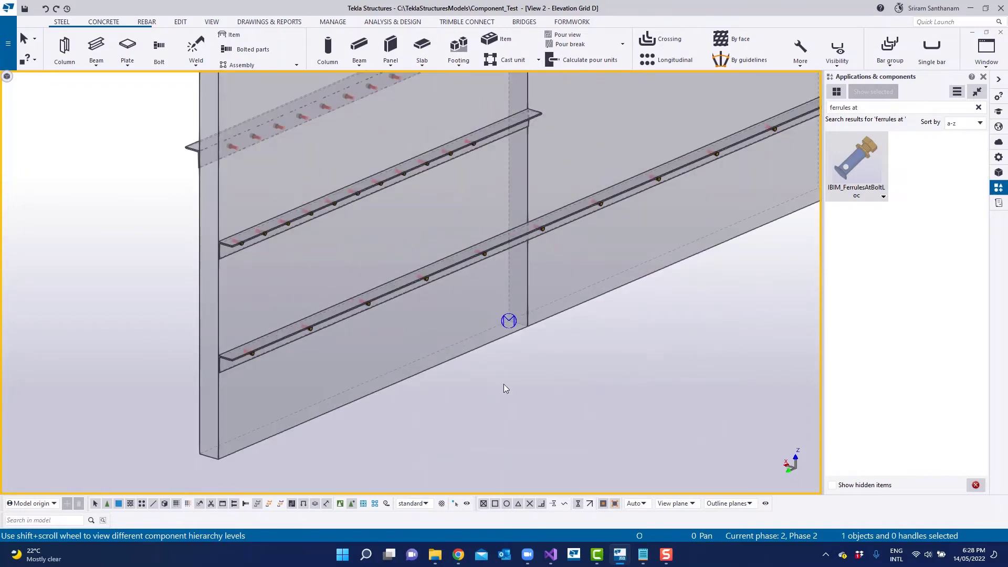
Set the view's color and transparency representation to #NS FS Check and apply the modification.
double_click(517, 389)
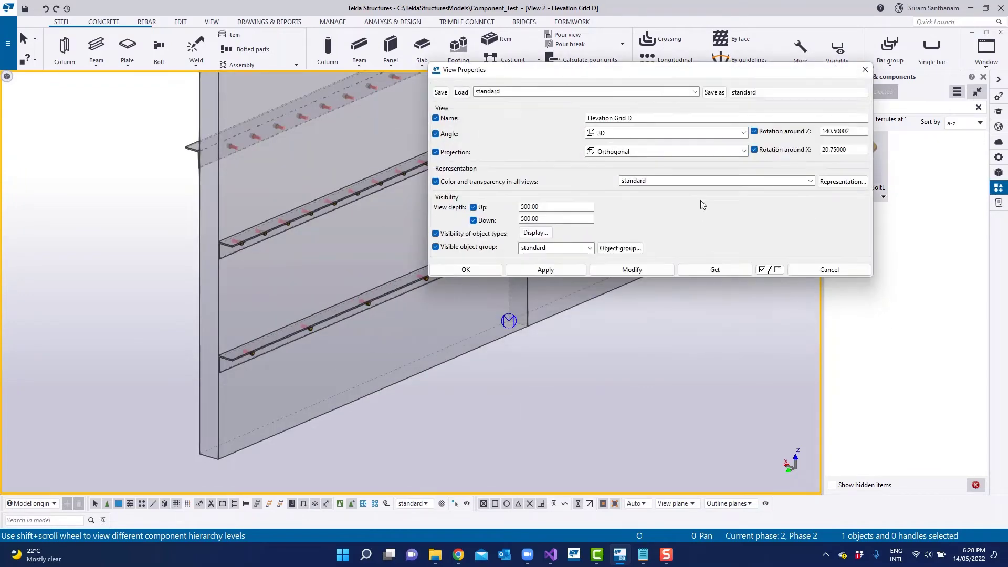
click(810, 182)
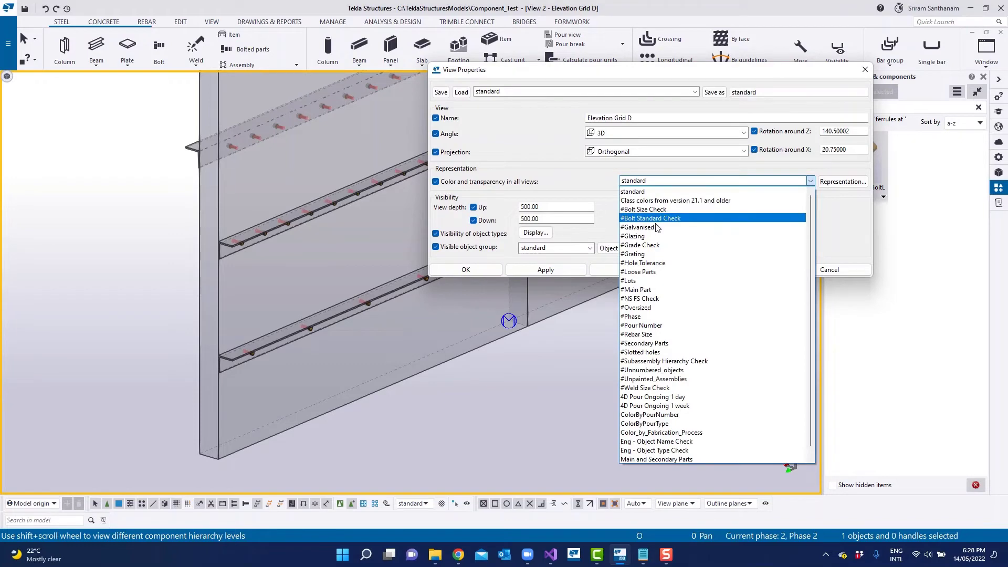
click(648, 298)
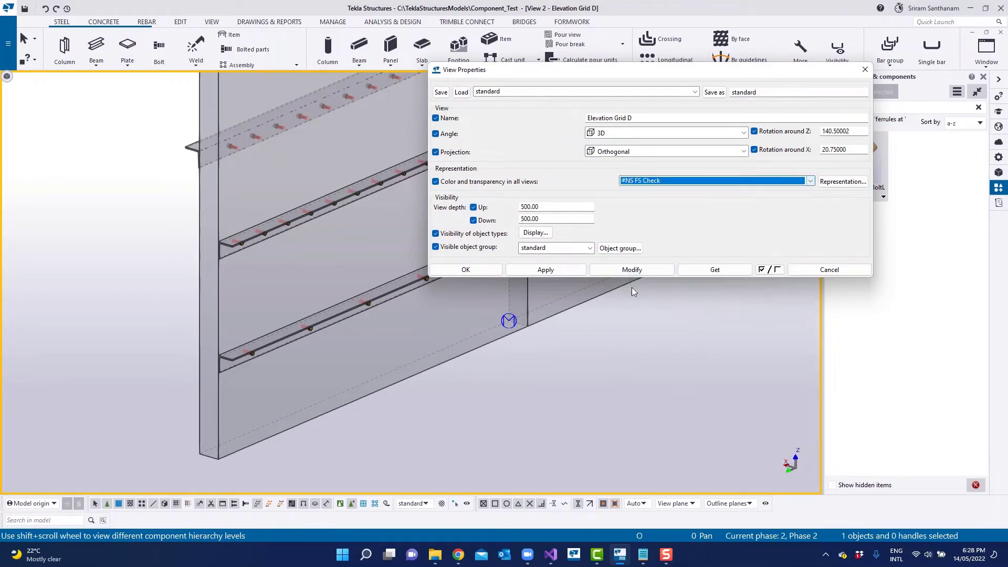
click(628, 270)
click(466, 270)
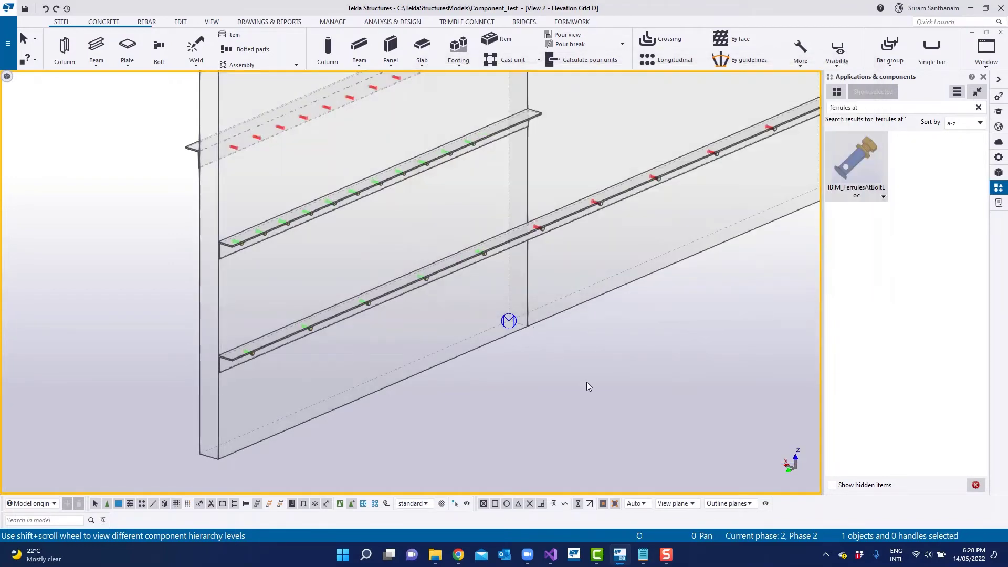
Examine the ferrule colors along the angles in both wall panels, comparing near side and far side ferrules.
scroll(229, 348, up, 5)
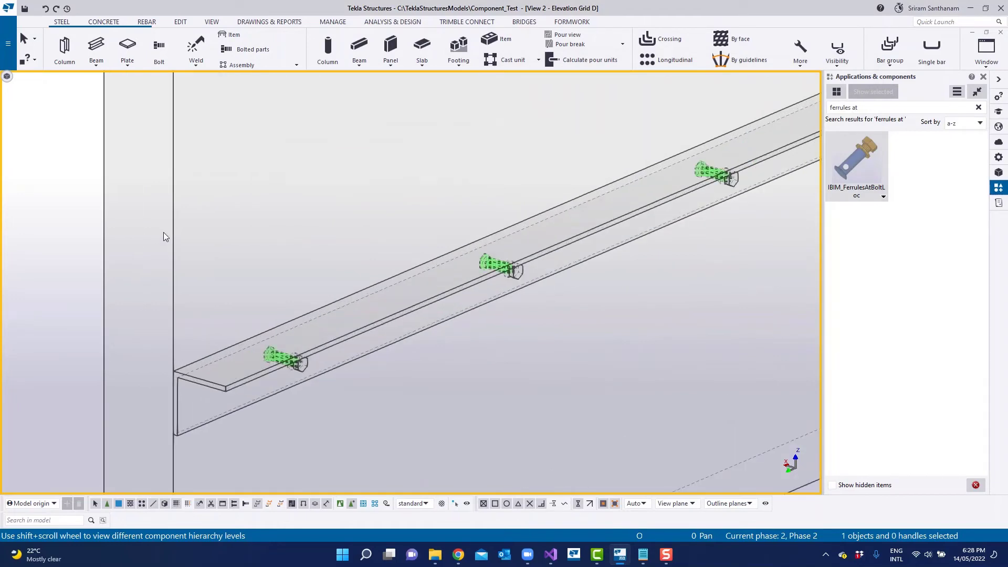
scroll(276, 352, up, 4)
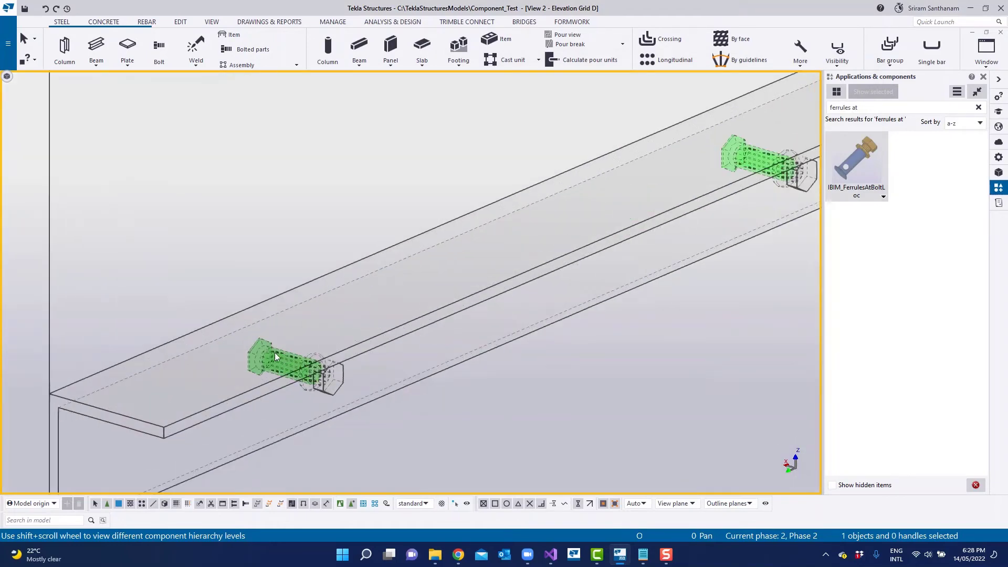
scroll(173, 362, down, 10)
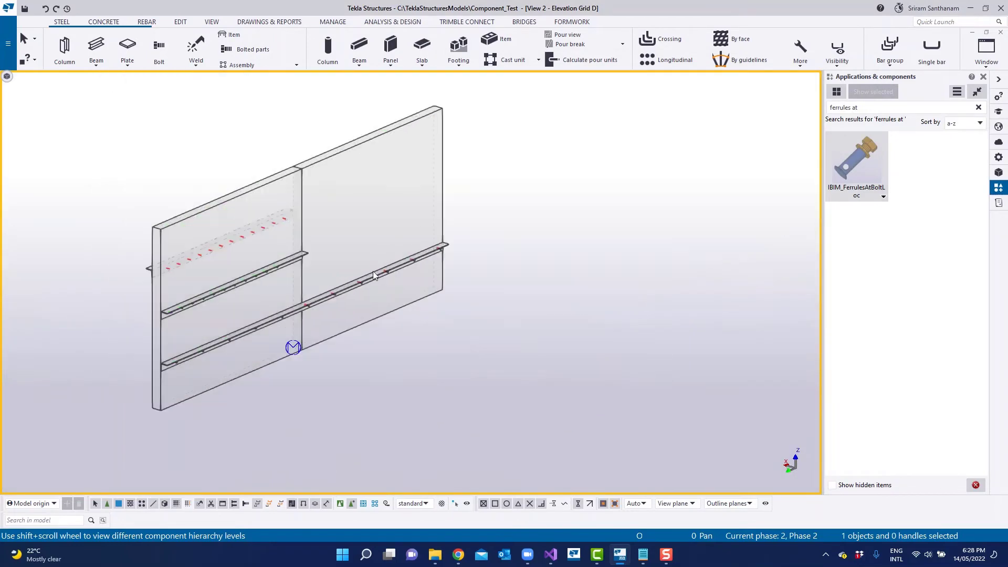
scroll(291, 286, up, 3)
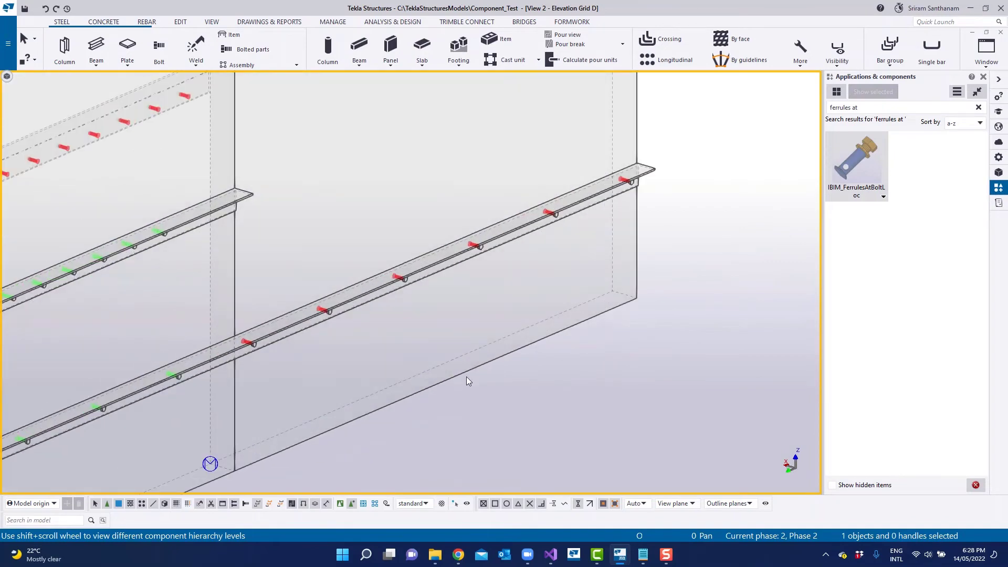
scroll(573, 366, down, 3)
click(565, 344)
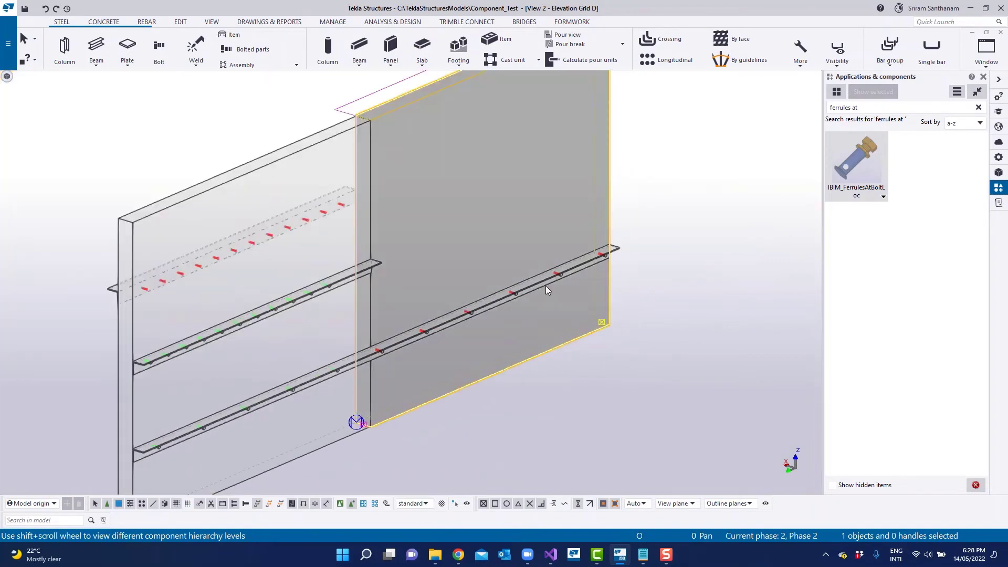
scroll(415, 318, up, 5)
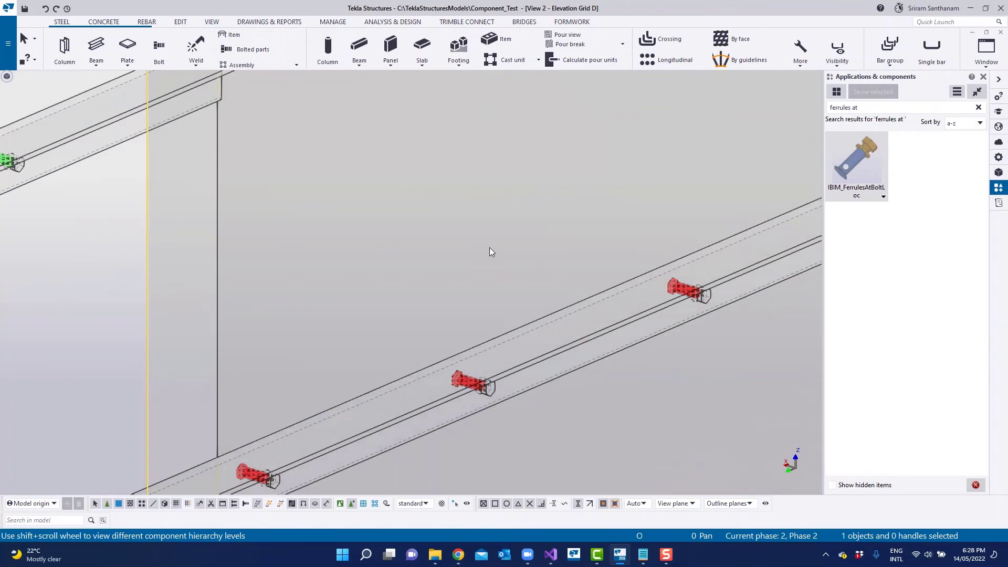
Switch the ferrule source to Custom component and open the component selection for the Component value, closing it without choosing one.
scroll(489, 247, down, 8)
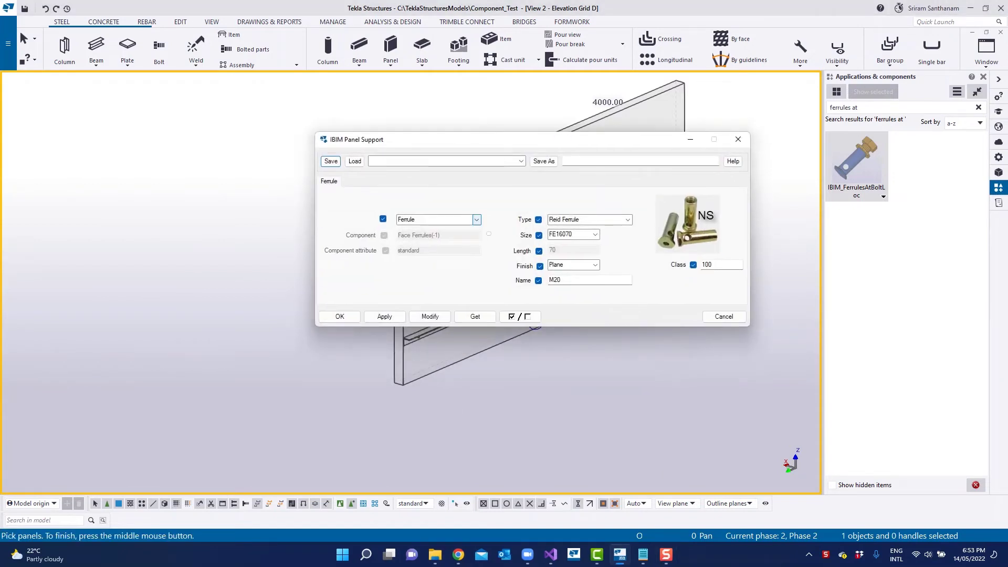
click(476, 220)
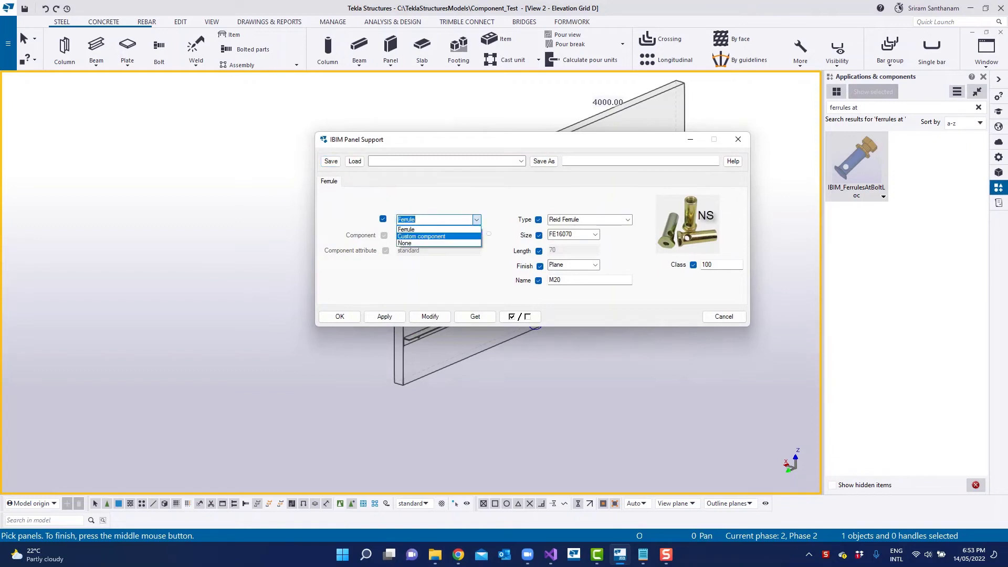
click(441, 235)
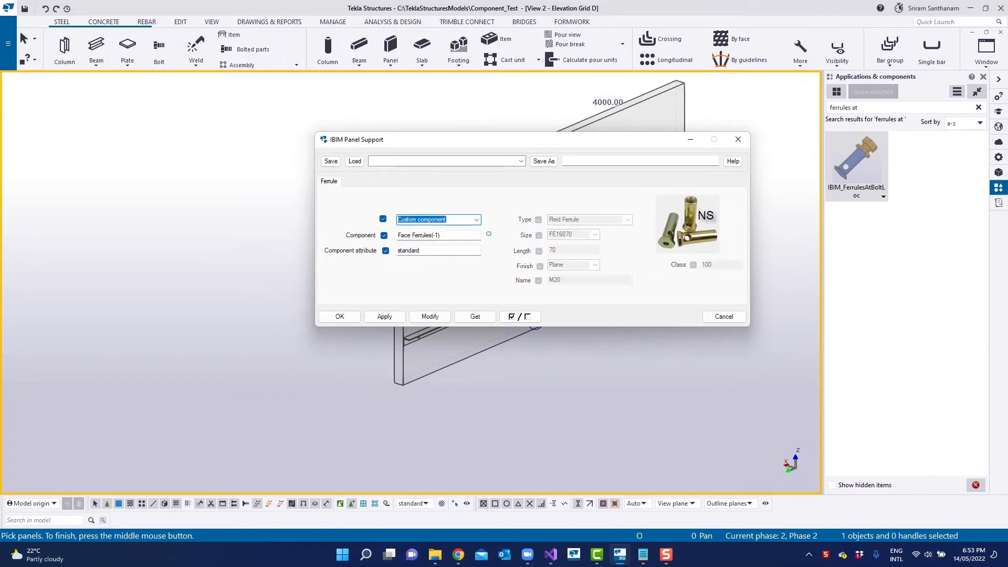
click(489, 234)
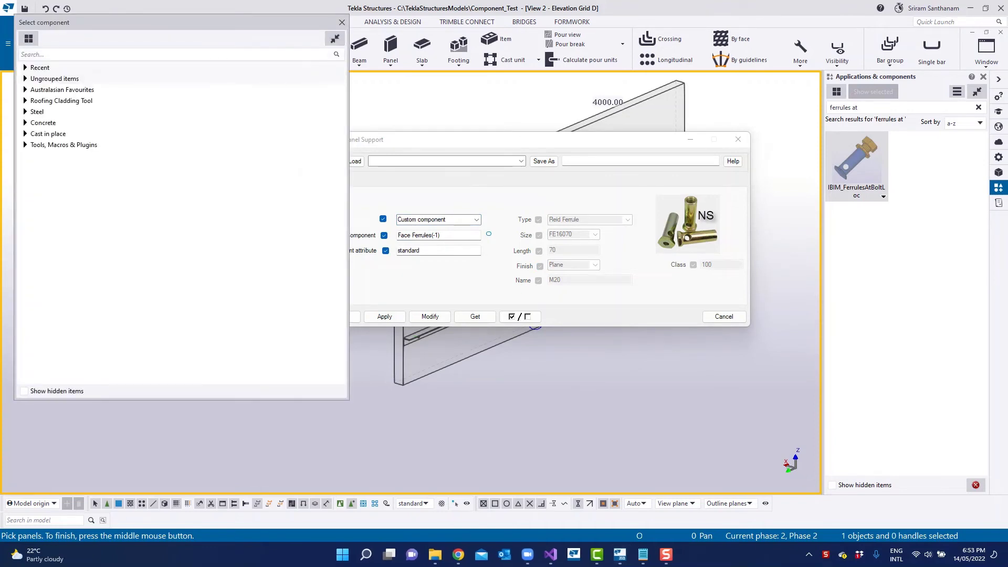
click(341, 22)
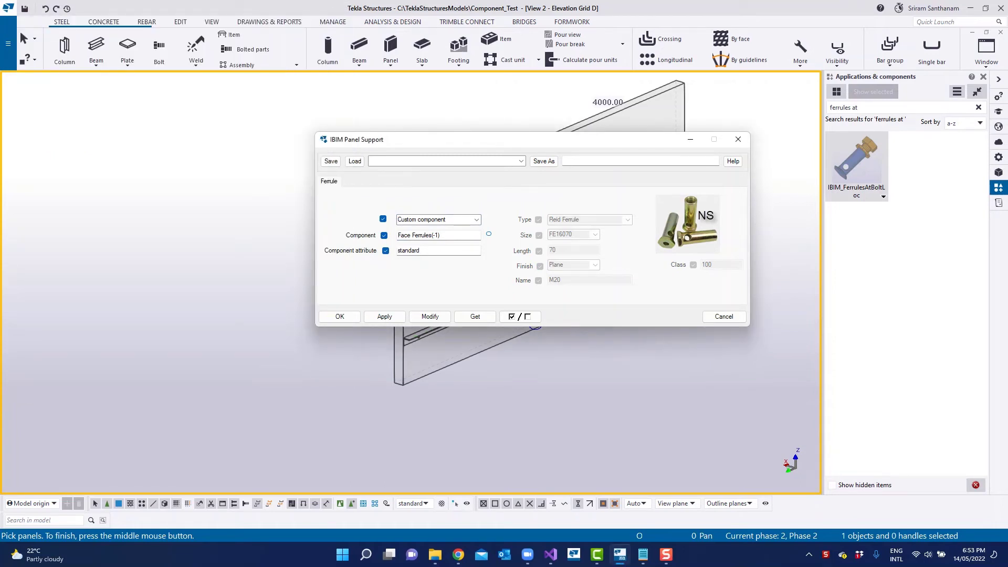
Switch the source back to Ferrule and set the type to Generic Ferrule with size M20.
click(476, 219)
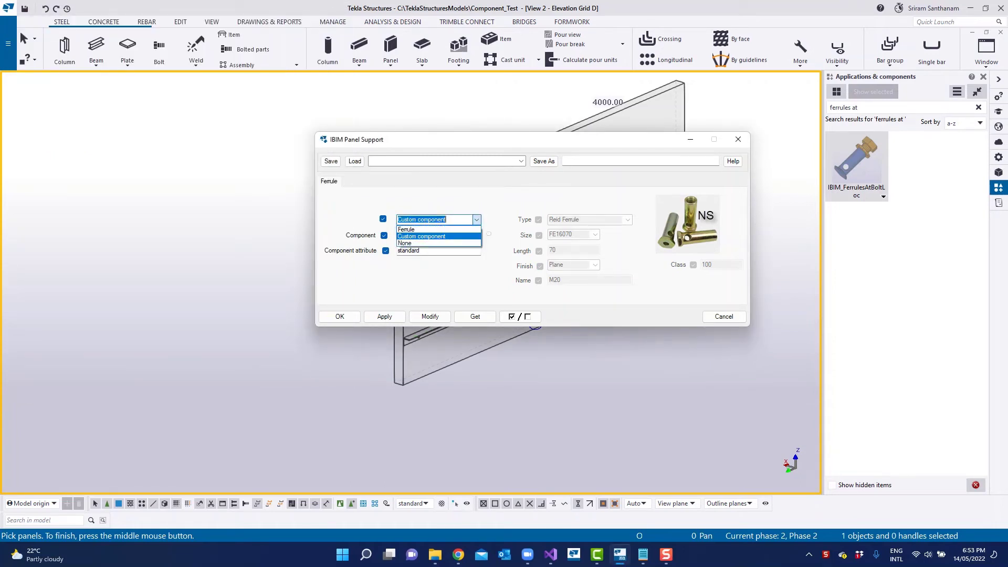
click(415, 237)
click(628, 220)
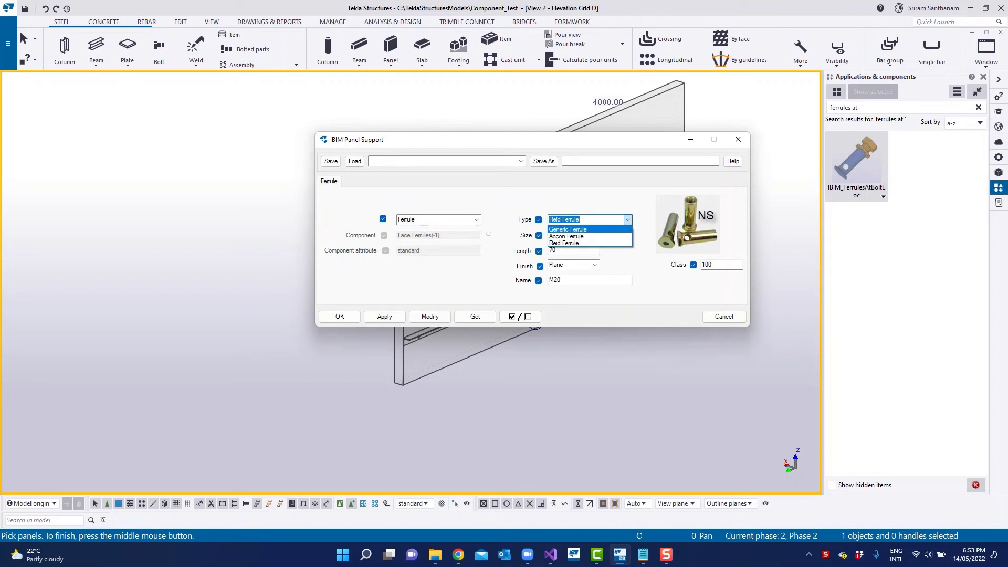
click(567, 229)
click(595, 235)
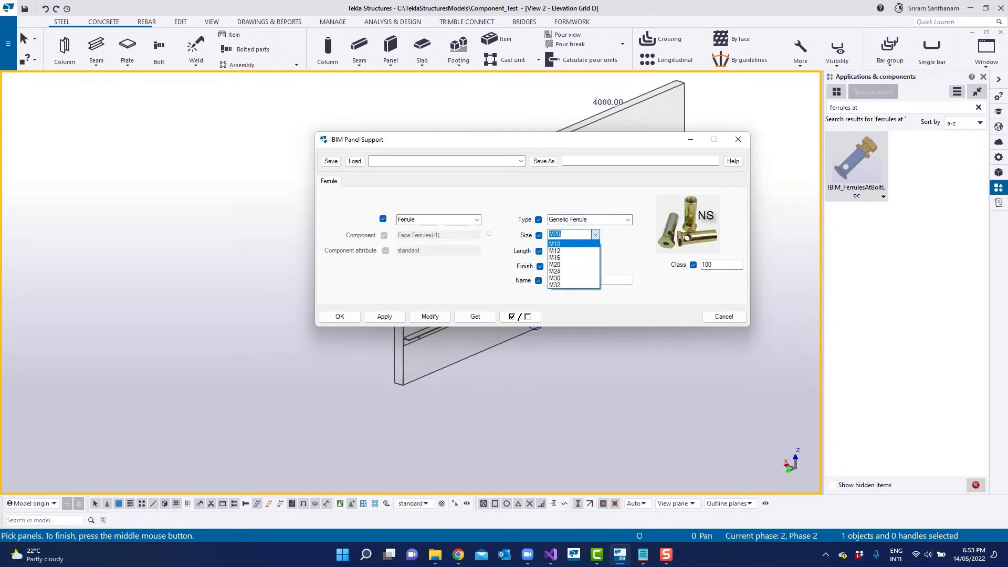
click(567, 264)
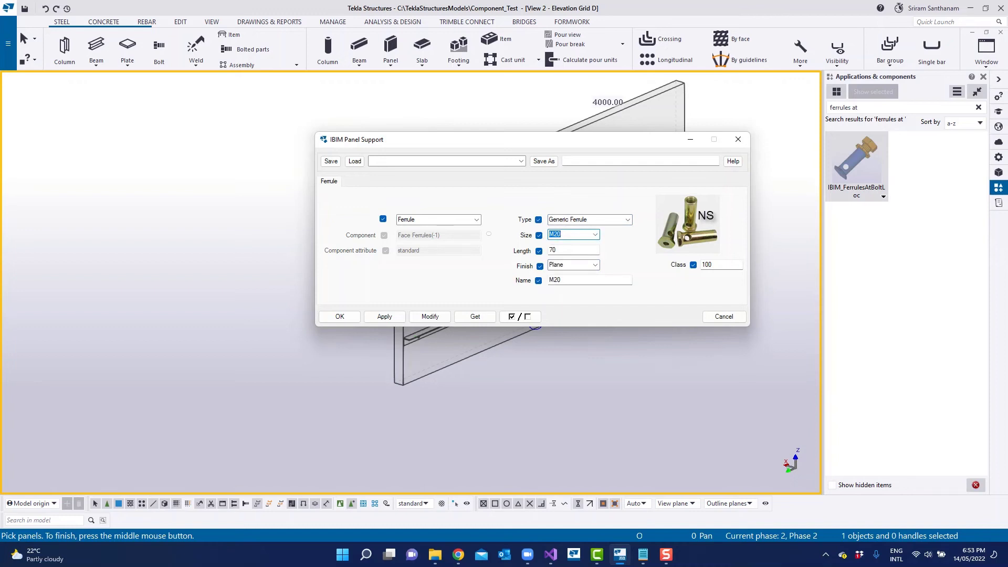
Change the ferrule type to Accon Ferrule and look through its available sizes.
click(628, 219)
click(593, 234)
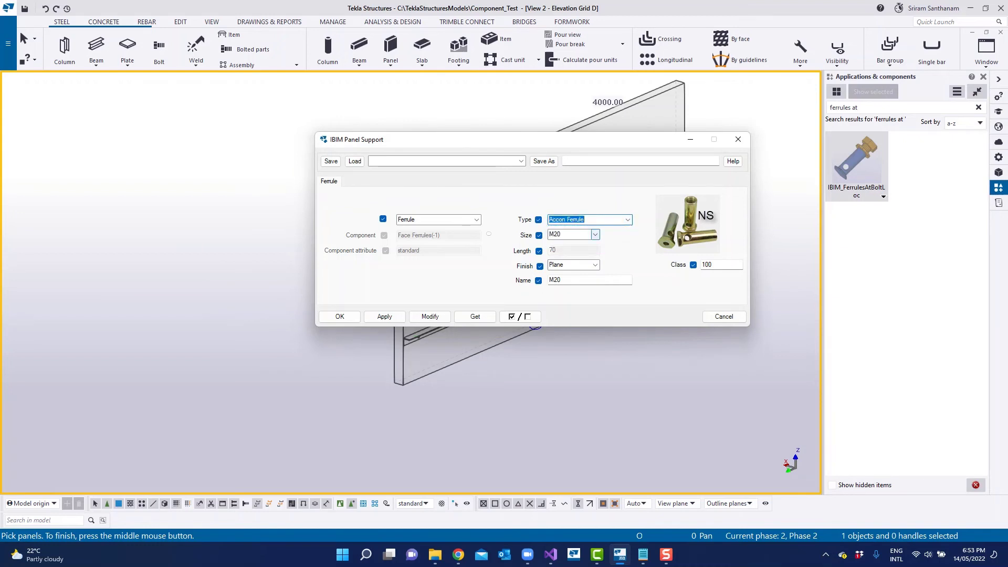
click(595, 234)
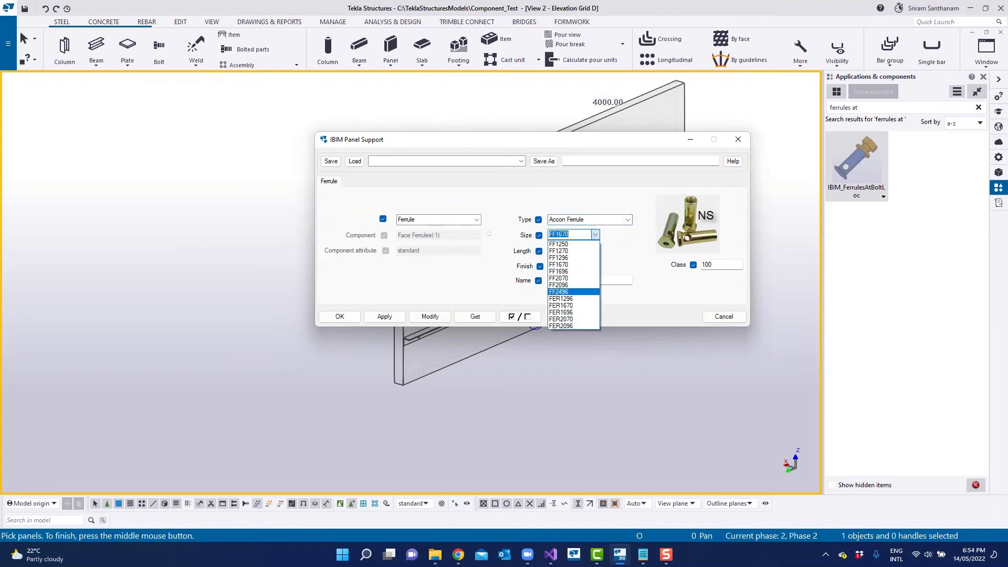
click(625, 254)
Set the ferrule type to Reid Ferrule with size FE16070 and confirm the component settings.
click(627, 220)
click(590, 243)
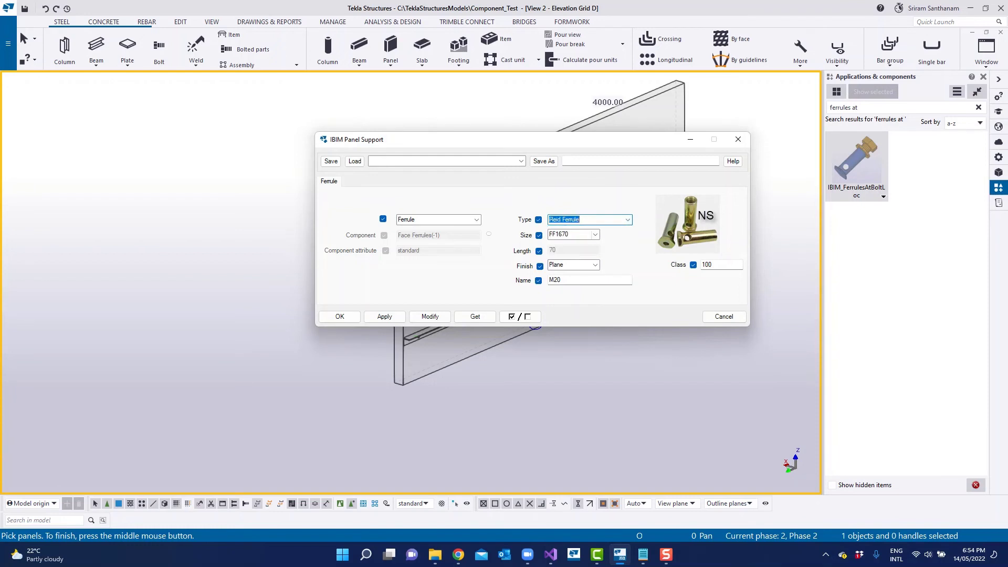
click(595, 235)
click(572, 278)
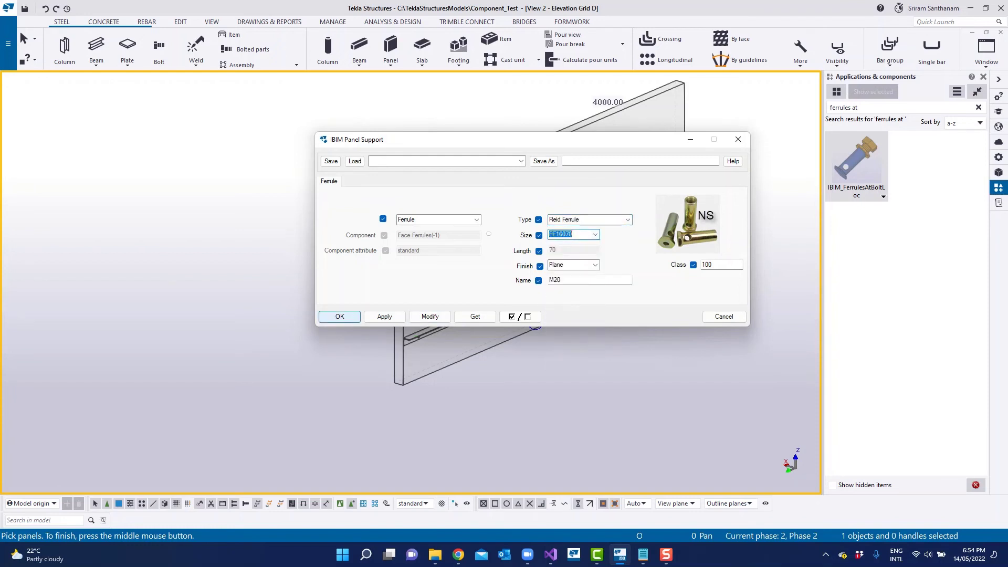
key(Return)
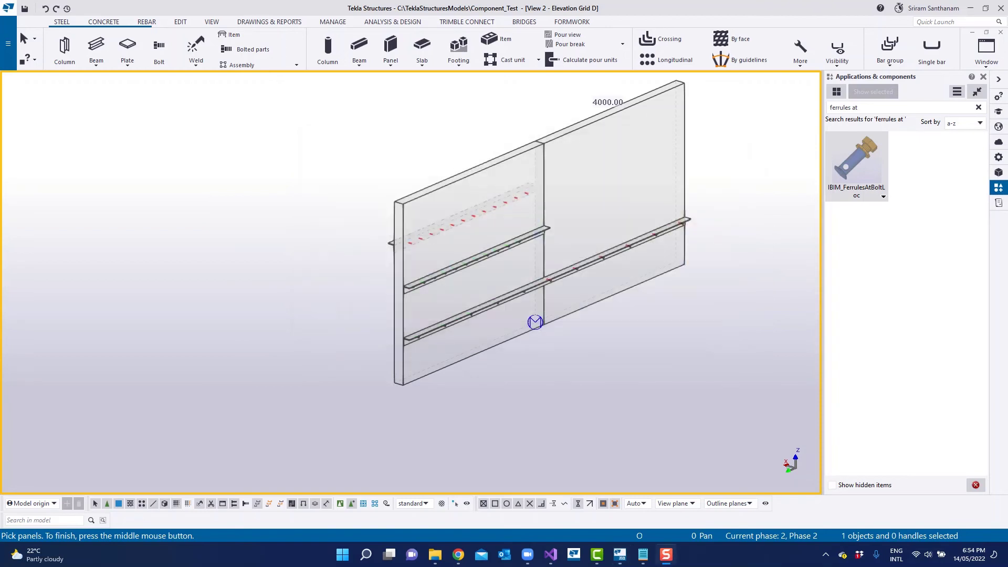